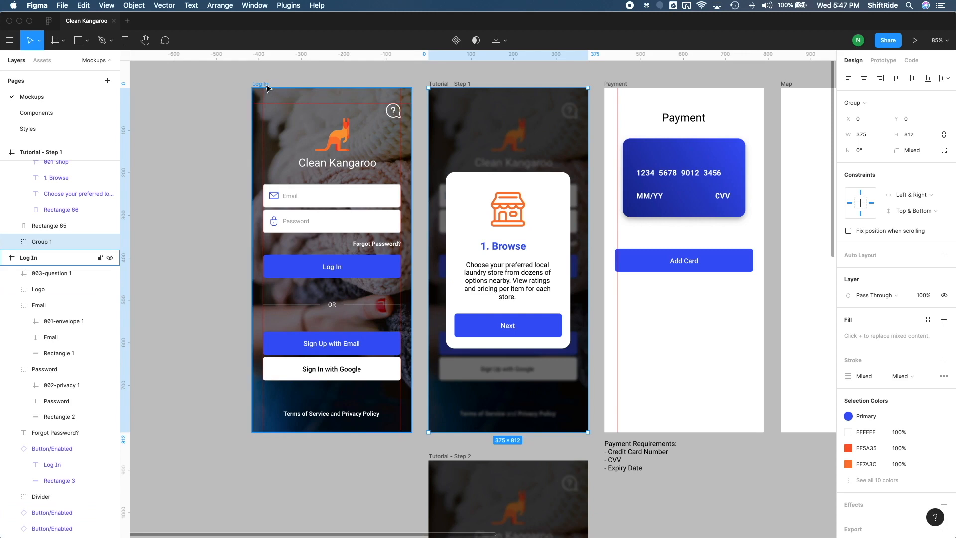
# - Try the Log In frame at the iPhone 11 Pro Max size, and undo the resize
pyautogui.click(863, 103)
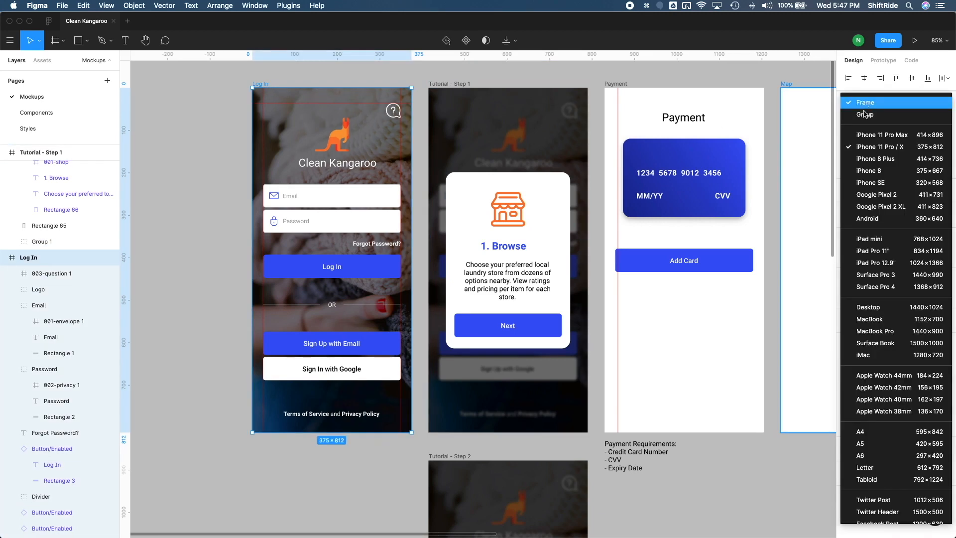
pyautogui.click(870, 143)
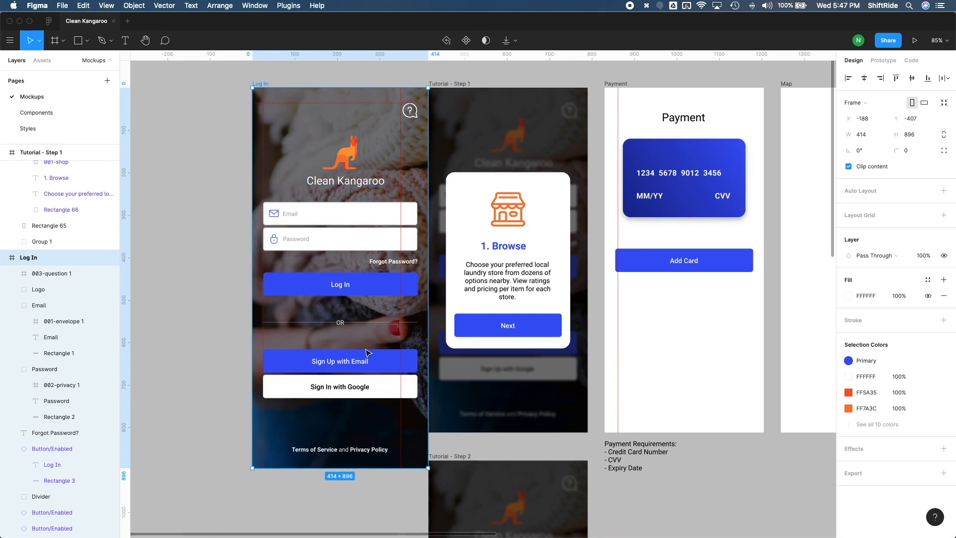
pyautogui.press('super+z')
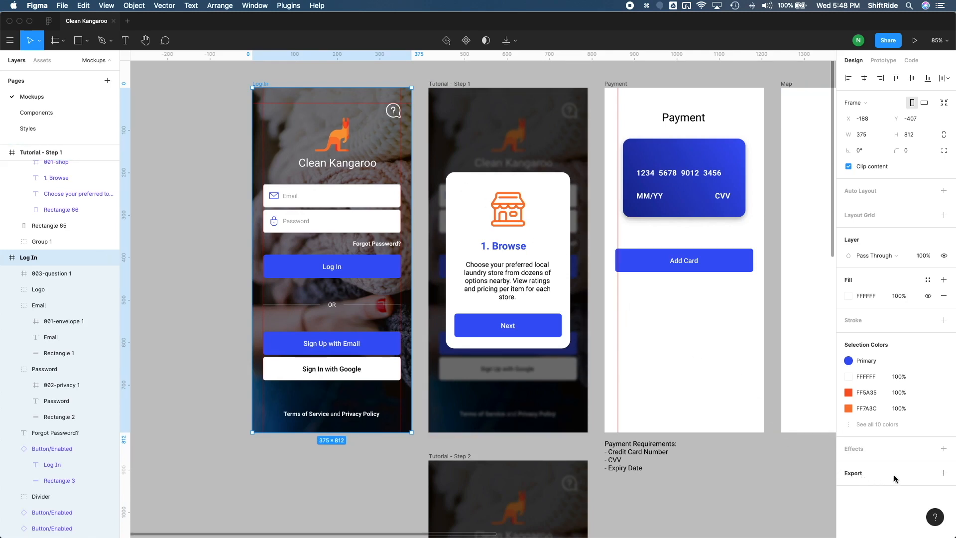
# - Export the Log In frame as a 1x PNG named Log In.png to the Downloads folder
pyautogui.click(941, 473)
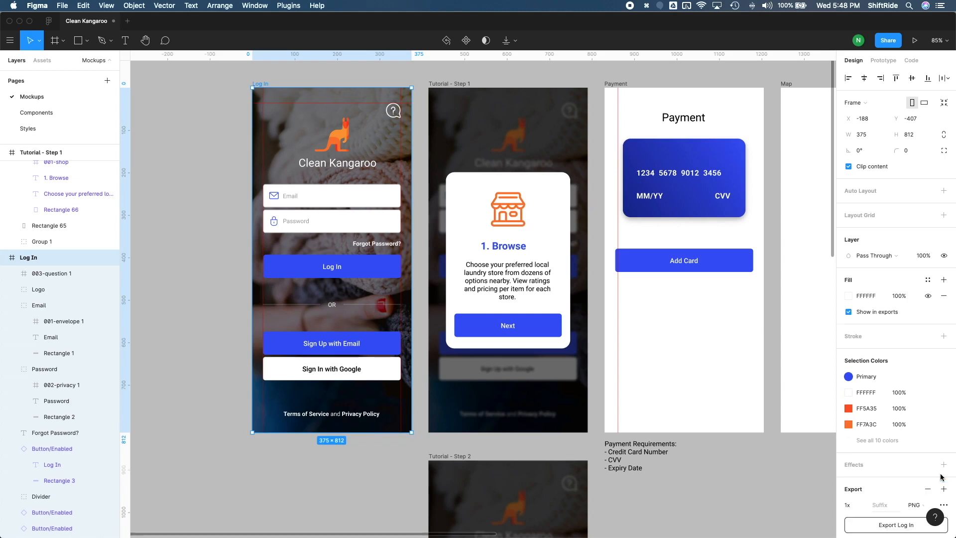
pyautogui.scroll(-2, 905, 476)
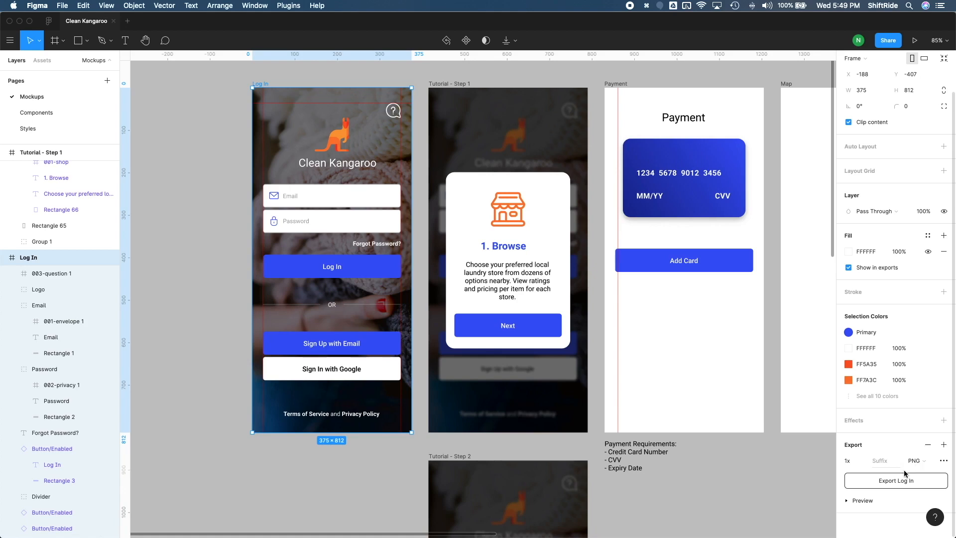
pyautogui.click(919, 482)
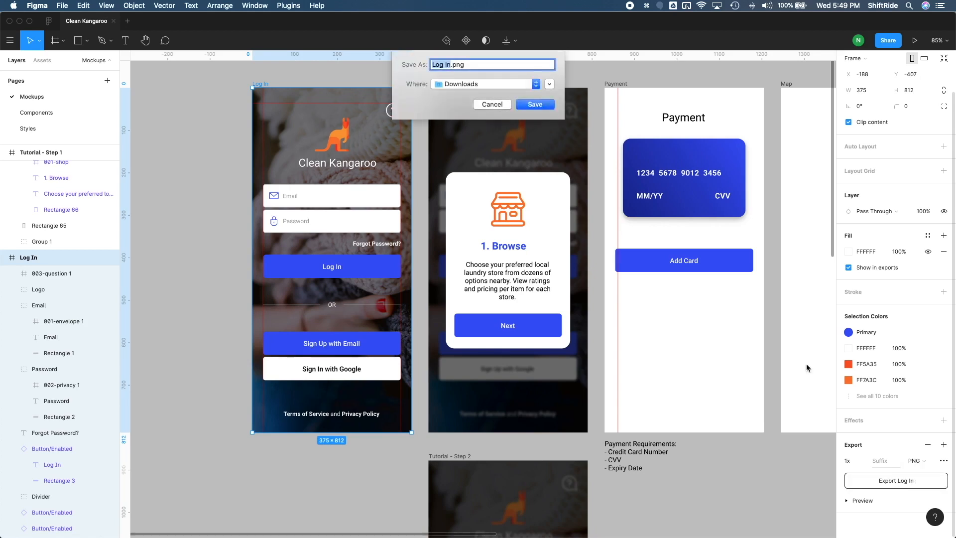
pyautogui.click(534, 104)
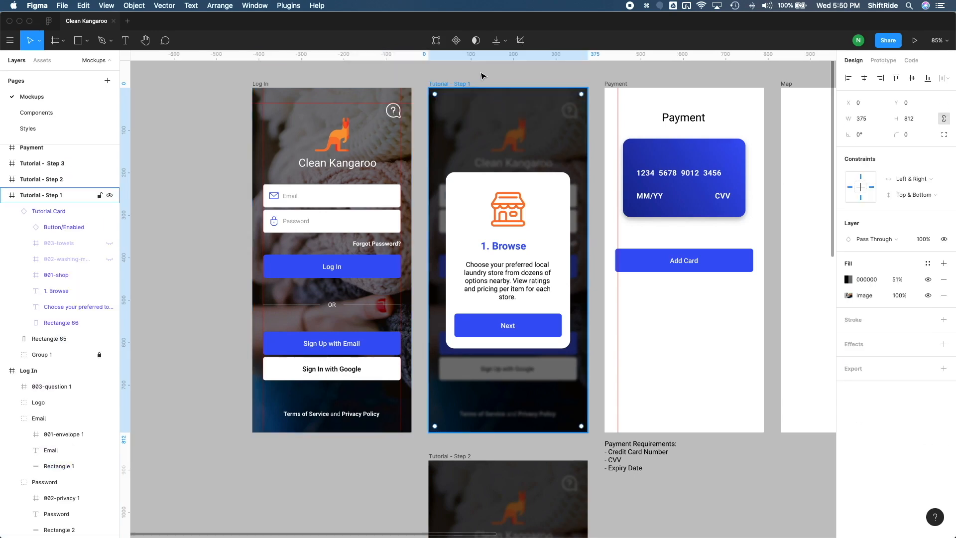
# - Place the exported Log In image in the Tutorial - Step 1 frame, aligned to the frame at X 0, Y 0
pyautogui.click(169, 201)
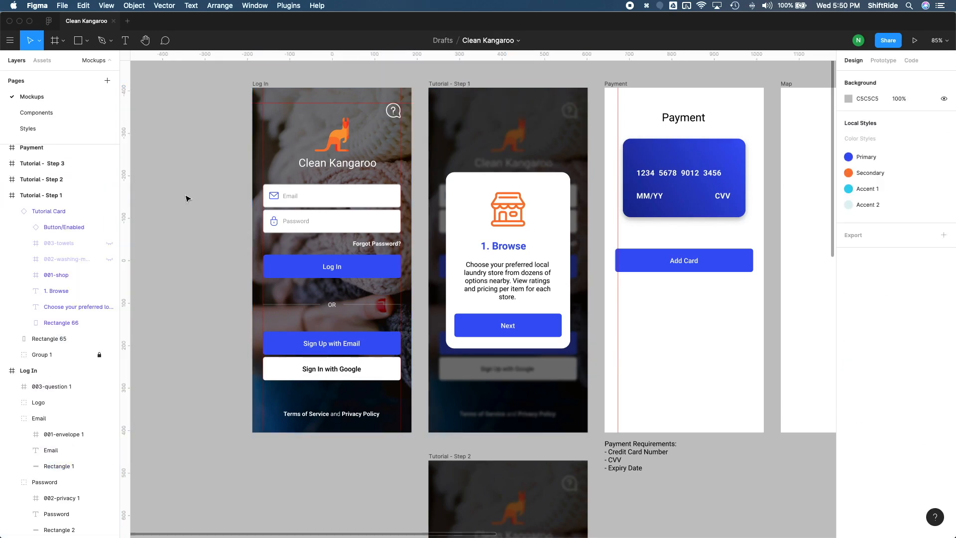
pyautogui.moveTo(1, 393); pyautogui.dragTo(529, 175)
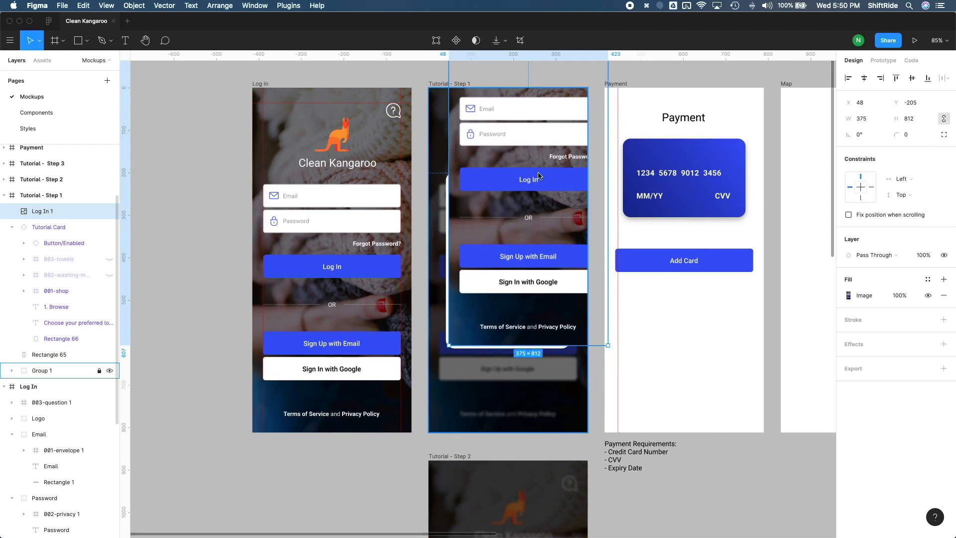
pyautogui.moveTo(547, 159); pyautogui.dragTo(530, 249)
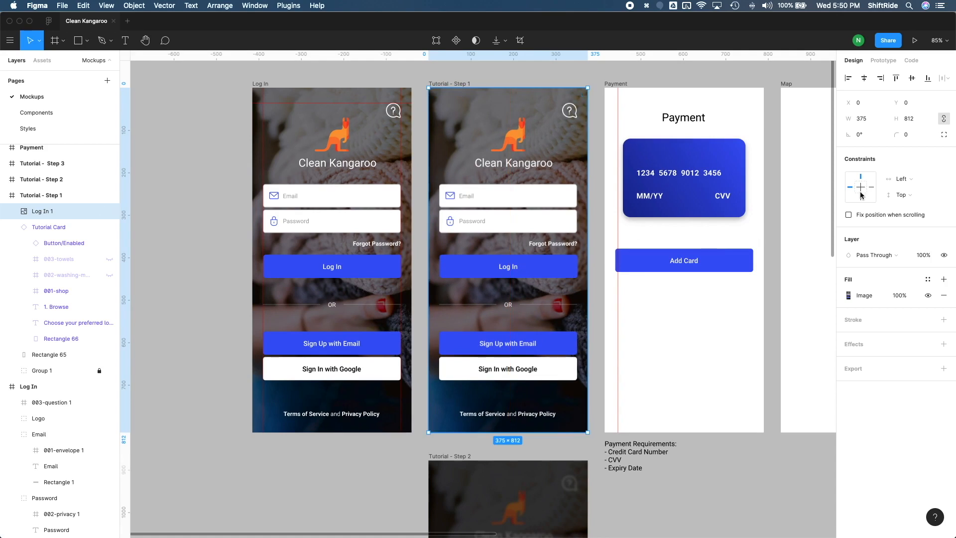
# - Set the placed Log In image's constraints to Left & Right and Top & Bottom
pyautogui.click(903, 179)
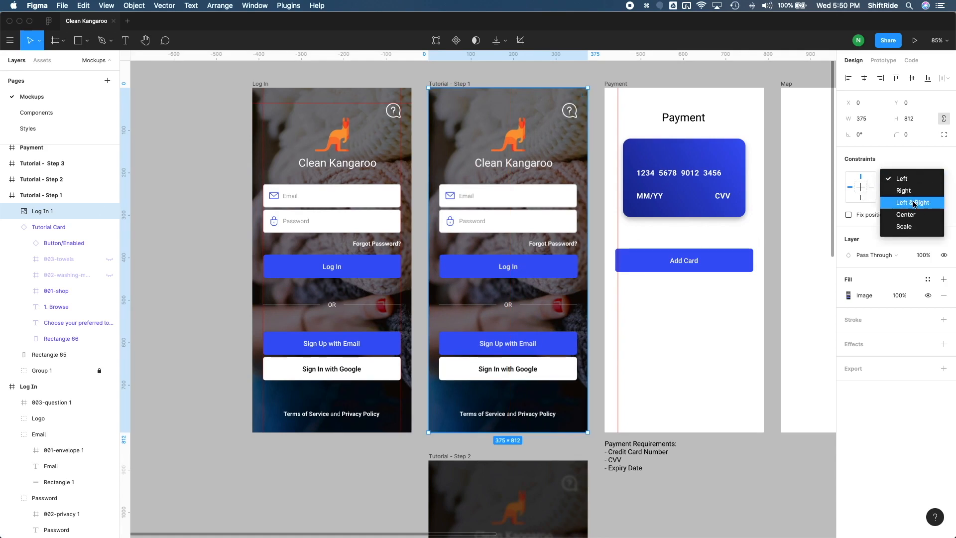
pyautogui.click(913, 204)
pyautogui.click(912, 195)
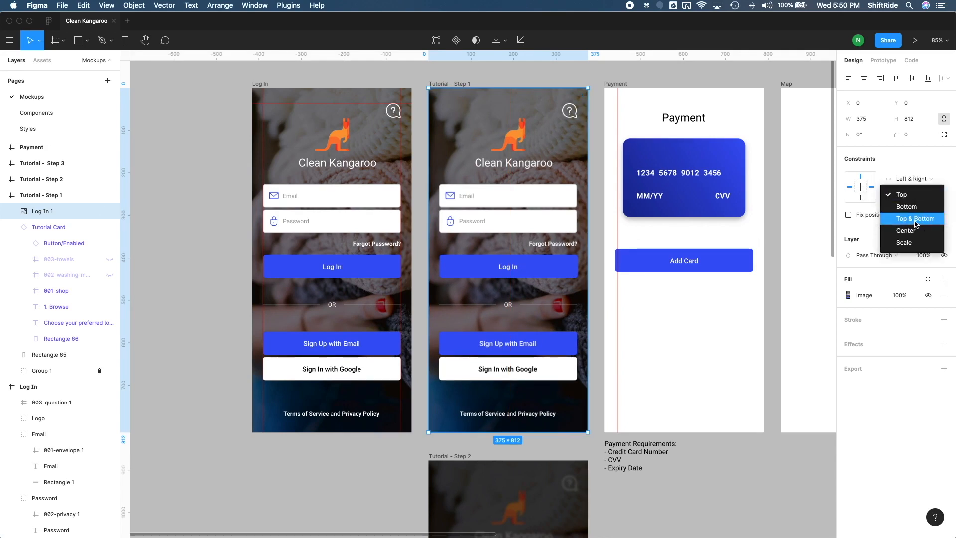
pyautogui.click(915, 222)
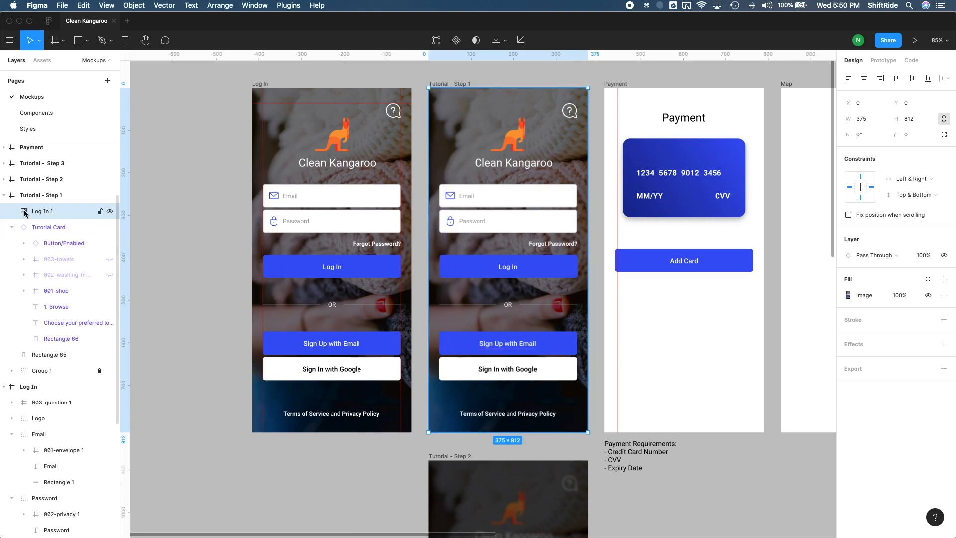
# - Move the Log In 1 image layer beneath Rectangle 65 and delete the old Group 1 from Tutorial - Step 1
pyautogui.moveTo(24, 212); pyautogui.dragTo(50, 364)
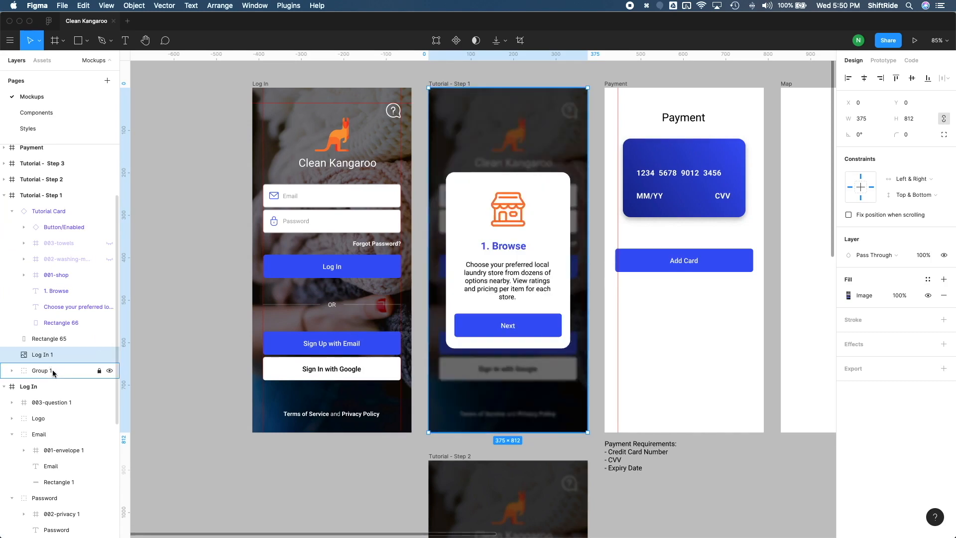
pyautogui.click(54, 373)
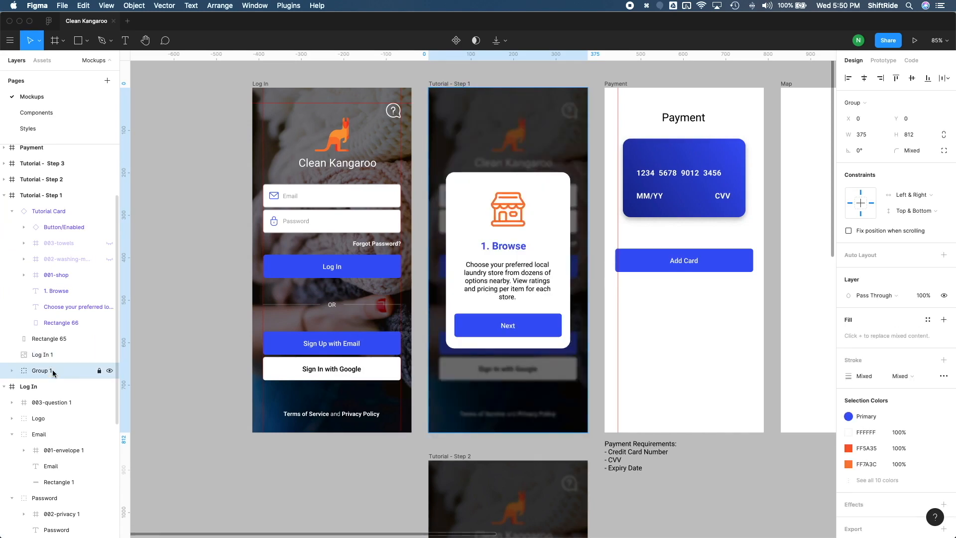
pyautogui.press('Delete')
# - Check the constraints of the Log In 1 image and of the Rectangle 65 overlay, keeping Rectangle 65 selected
pyautogui.click(62, 354)
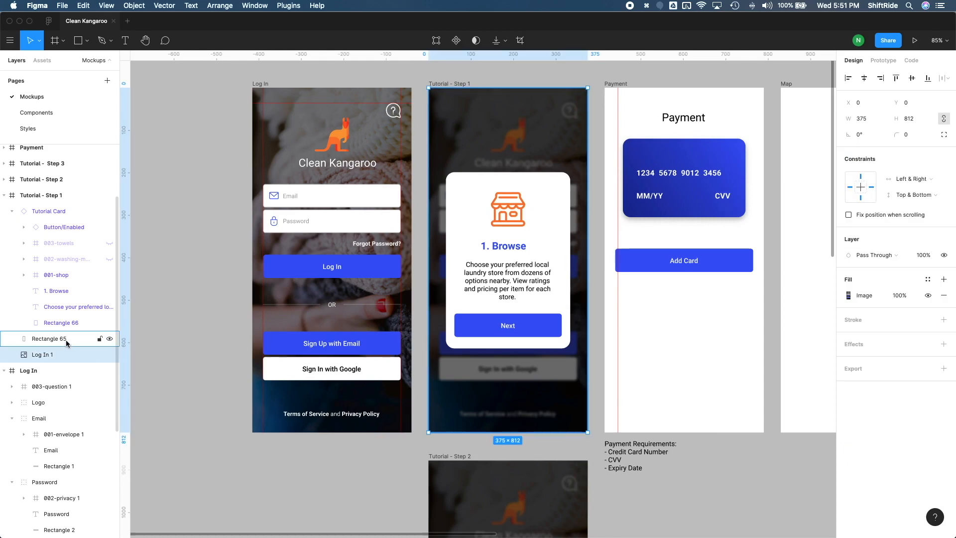
pyautogui.click(60, 340)
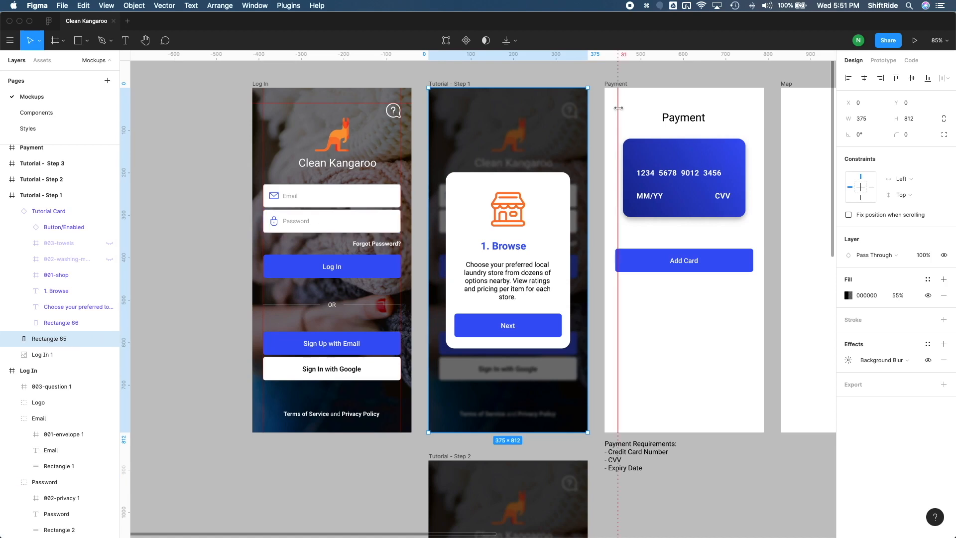
pyautogui.hotkey('shift', 'Left')
pyautogui.hotkey('shift', 'Left')
pyautogui.hotkey('shift', 'Left')
pyautogui.hotkey('shift', 'Left')
pyautogui.press('super+z')
pyautogui.press('super+z')
pyautogui.press('super+z')
pyautogui.press('super+z')
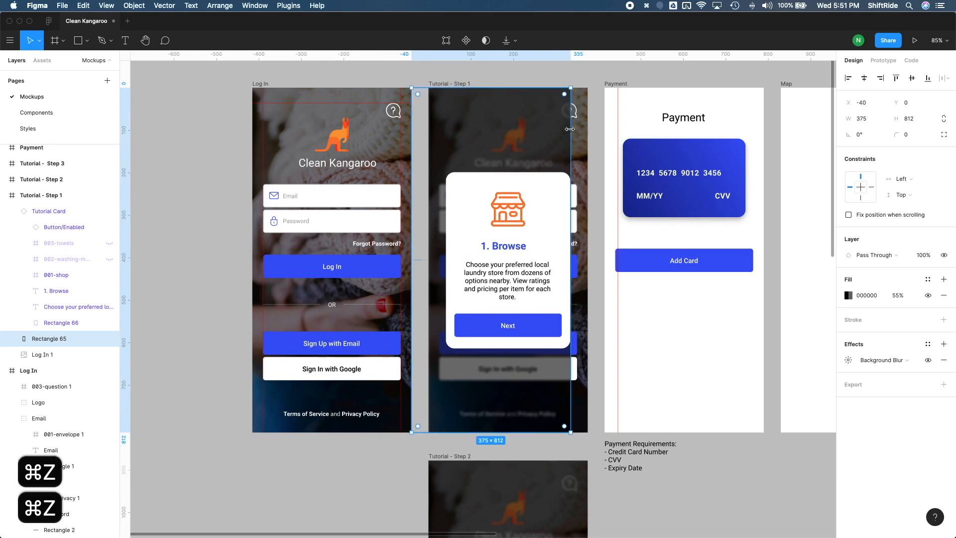
# - Set the Rectangle 65 overlay's constraints to Left & Right and Top & Bottom
pyautogui.click(902, 178)
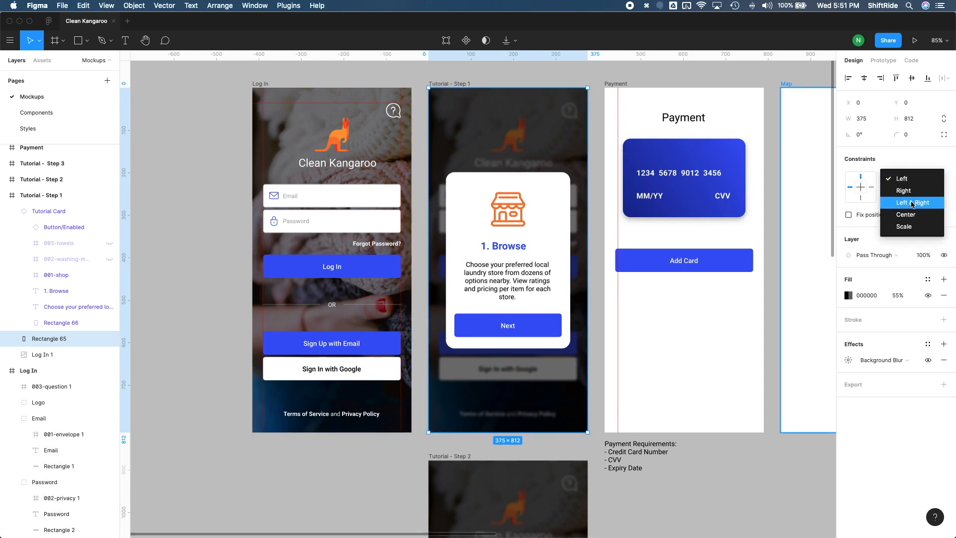
pyautogui.click(912, 202)
pyautogui.click(906, 195)
pyautogui.click(915, 220)
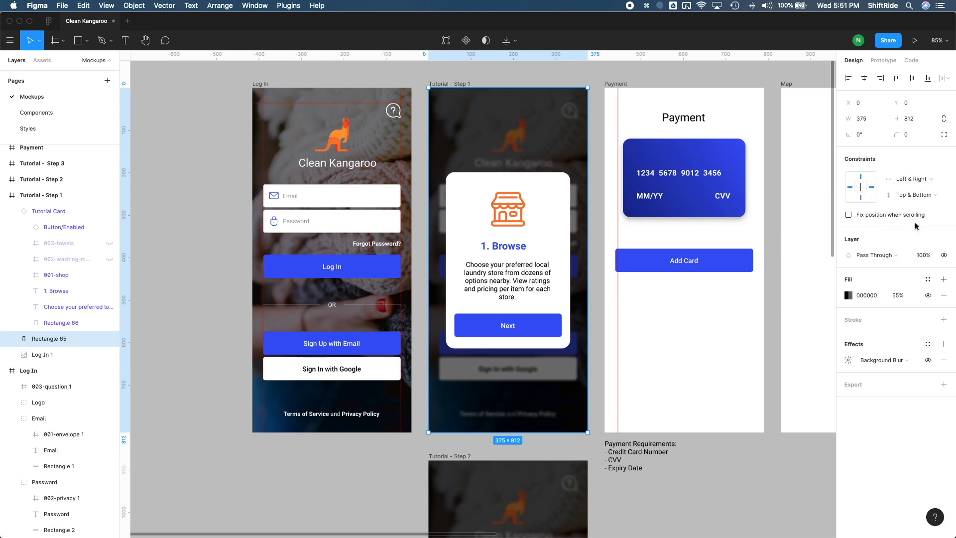
# - Group Rectangle 65 with the Log In 1 image and lock the group
pyautogui.click(62, 353)
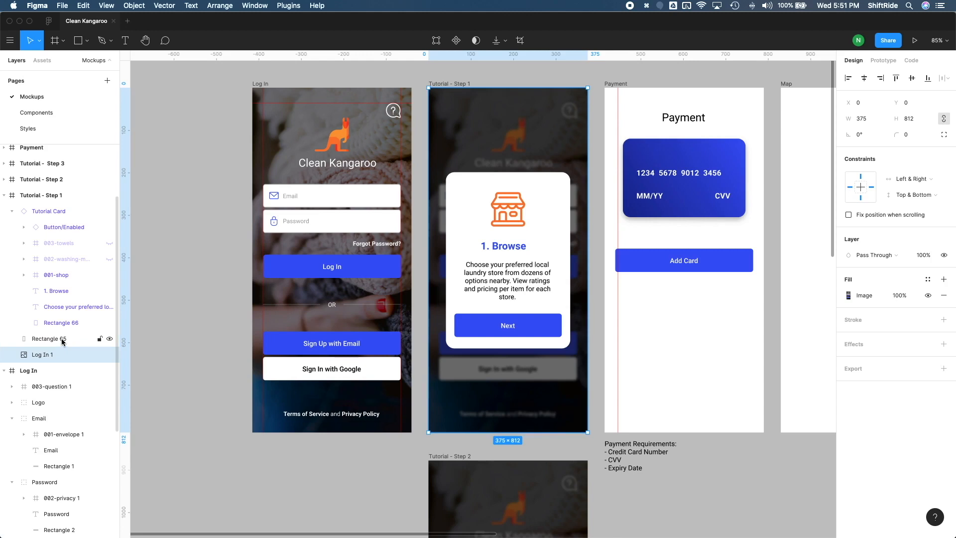
pyautogui.keyDown('shift'); pyautogui.click(63, 339); pyautogui.keyUp('shift')
pyautogui.press('super+g')
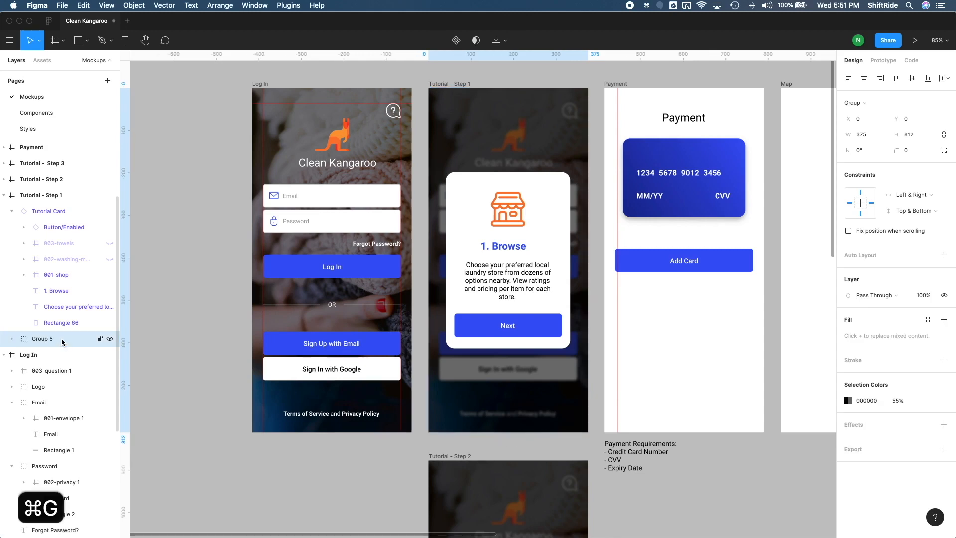
pyautogui.click(99, 339)
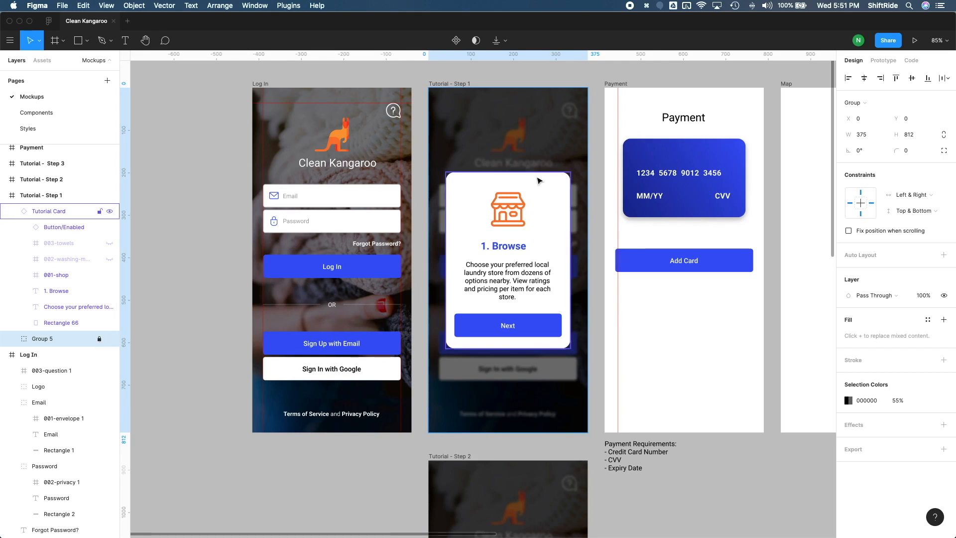
# - Test the Tutorial - Step 1 frame at the iPhone 11 Pro Max size and return it to iPhone 11 Pro / X
pyautogui.click(465, 84)
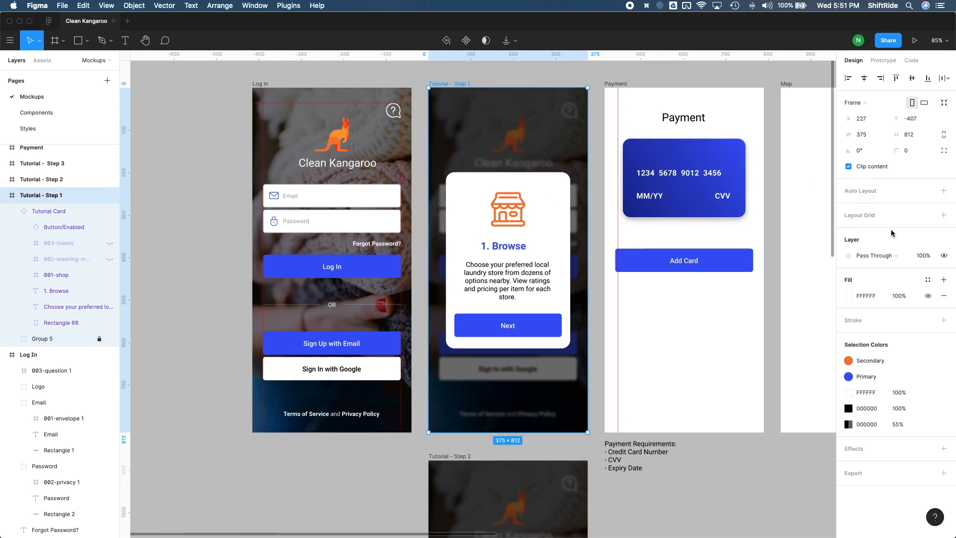
pyautogui.click(860, 103)
pyautogui.click(869, 130)
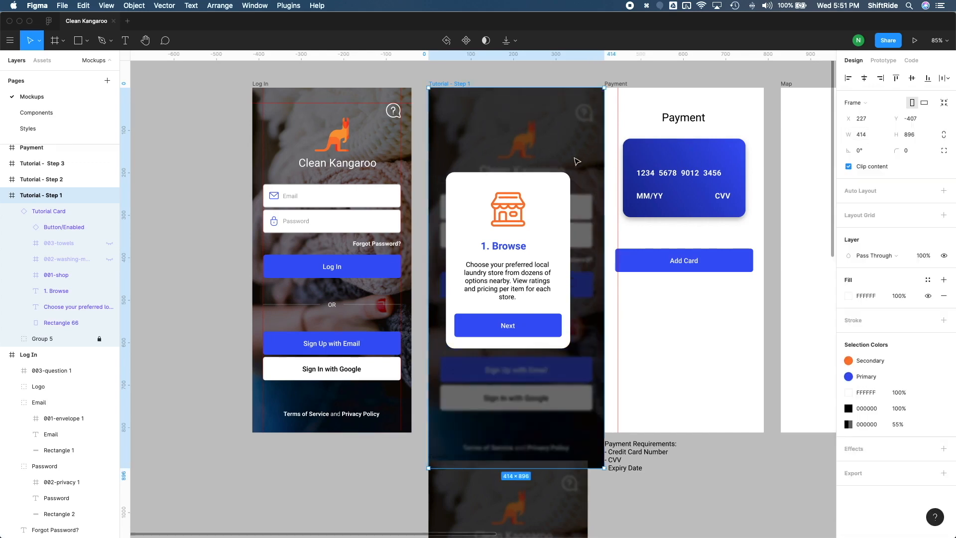
pyautogui.click(860, 103)
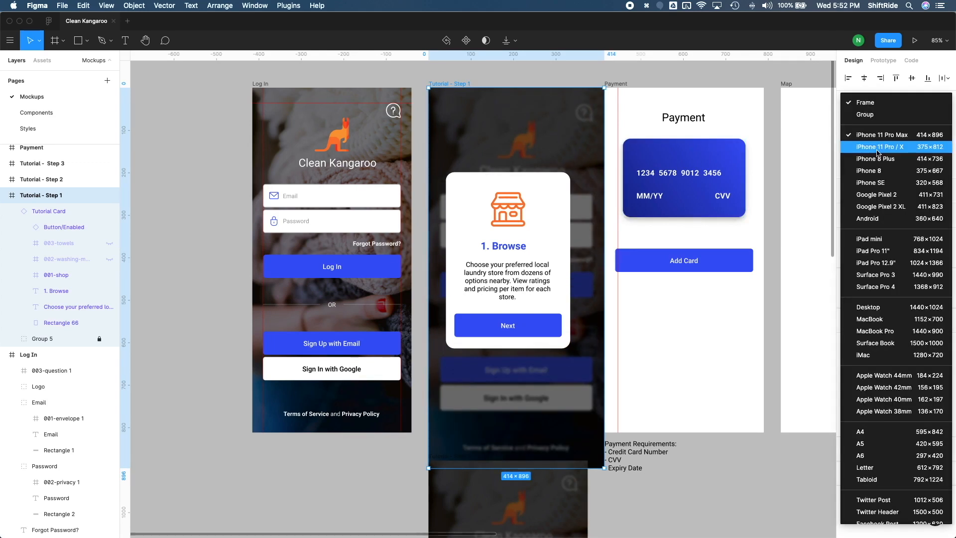
pyautogui.click(877, 149)
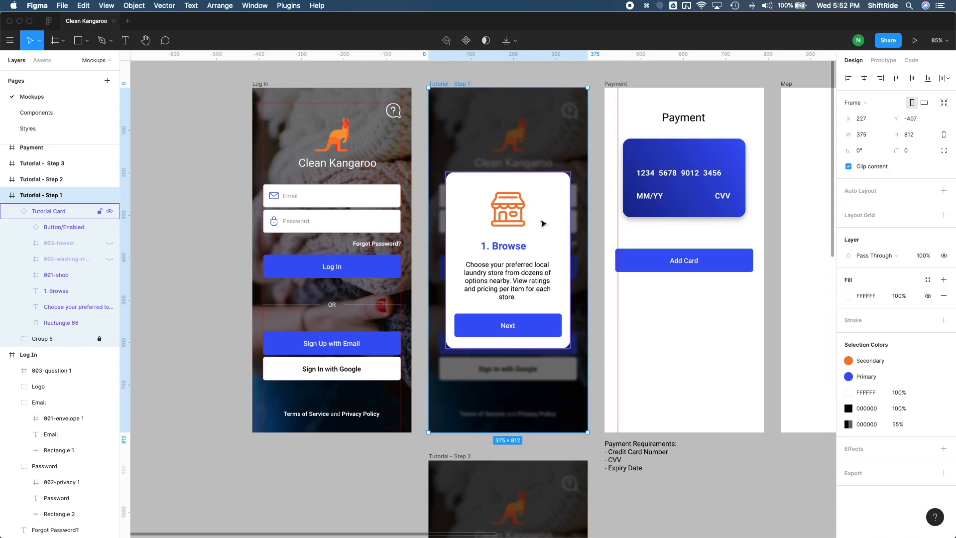
# - Set the Tutorial Card's horizontal and vertical constraints to Center
pyautogui.click(544, 190)
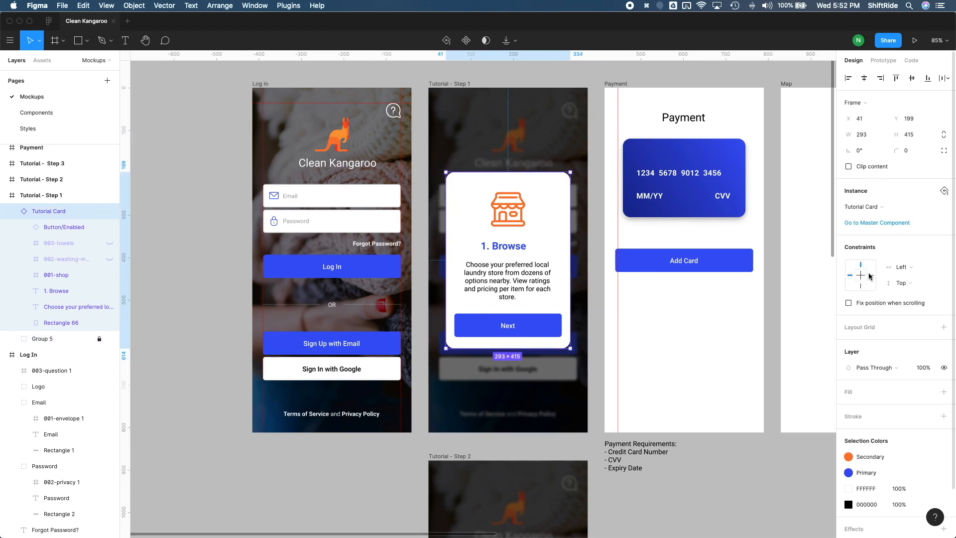
pyautogui.click(899, 267)
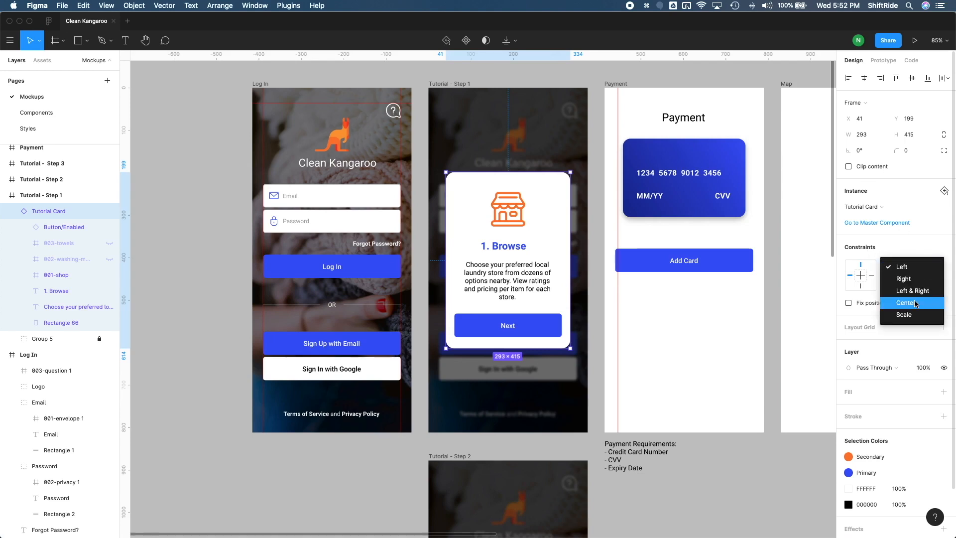
pyautogui.click(915, 303)
pyautogui.click(901, 283)
pyautogui.click(905, 319)
# - Test the Tutorial - Step 1 frame at the iPhone 11 Pro Max and iPhone 8 sizes, and return it to iPhone 11 Pro / X
pyautogui.click(468, 84)
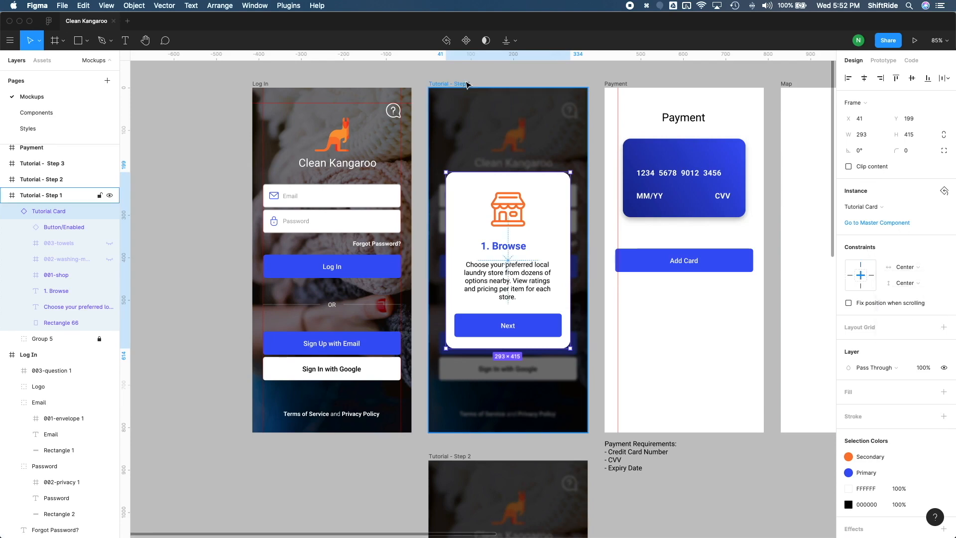
pyautogui.click(862, 102)
pyautogui.click(872, 138)
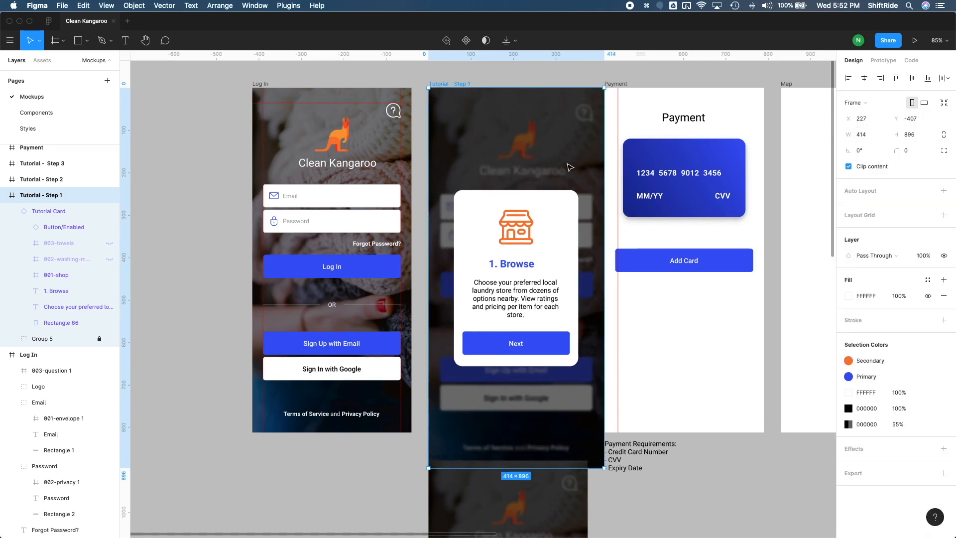
pyautogui.click(852, 103)
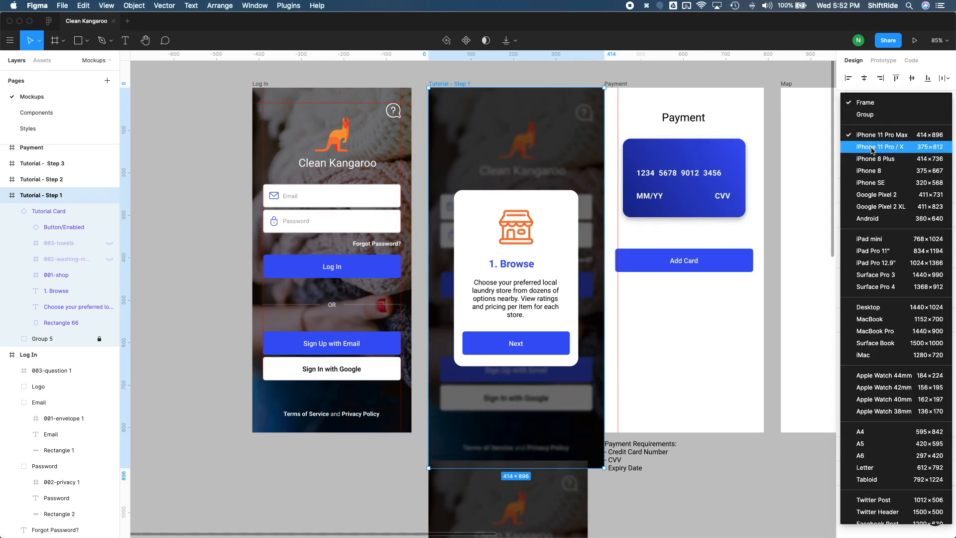
pyautogui.click(868, 169)
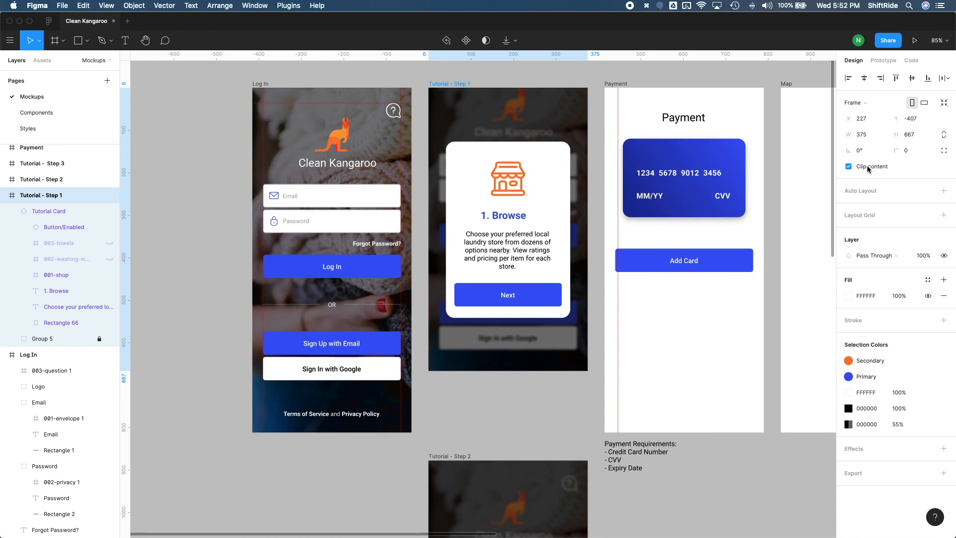
pyautogui.click(861, 104)
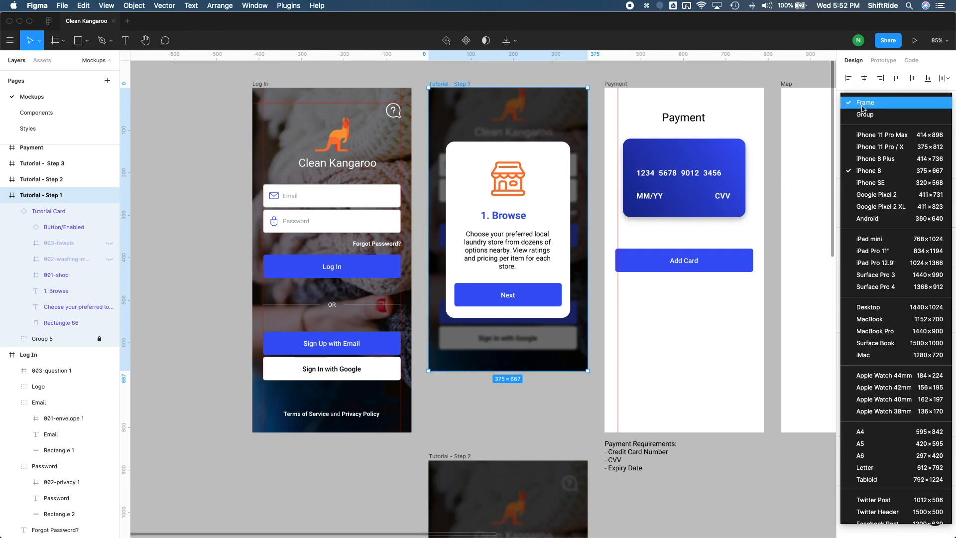
pyautogui.click(875, 141)
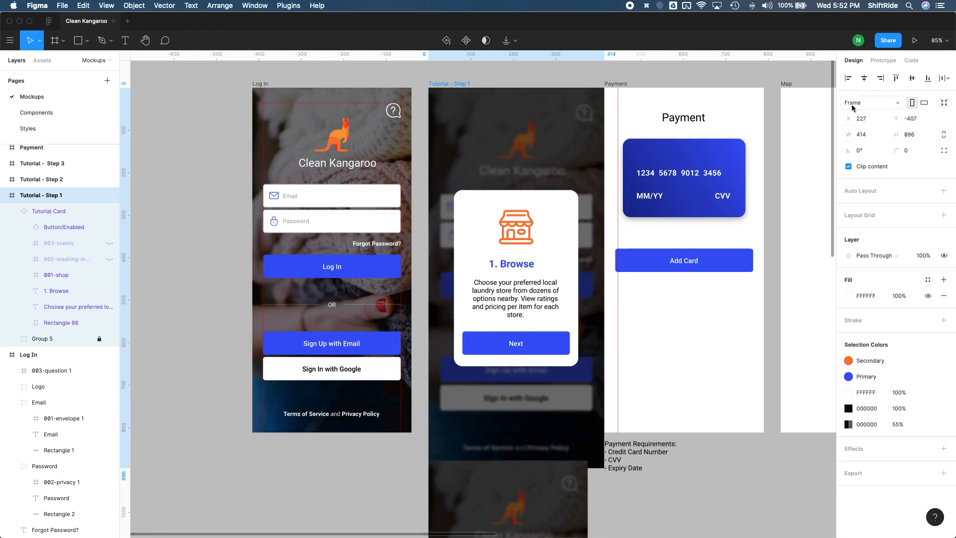
pyautogui.click(853, 105)
pyautogui.click(876, 147)
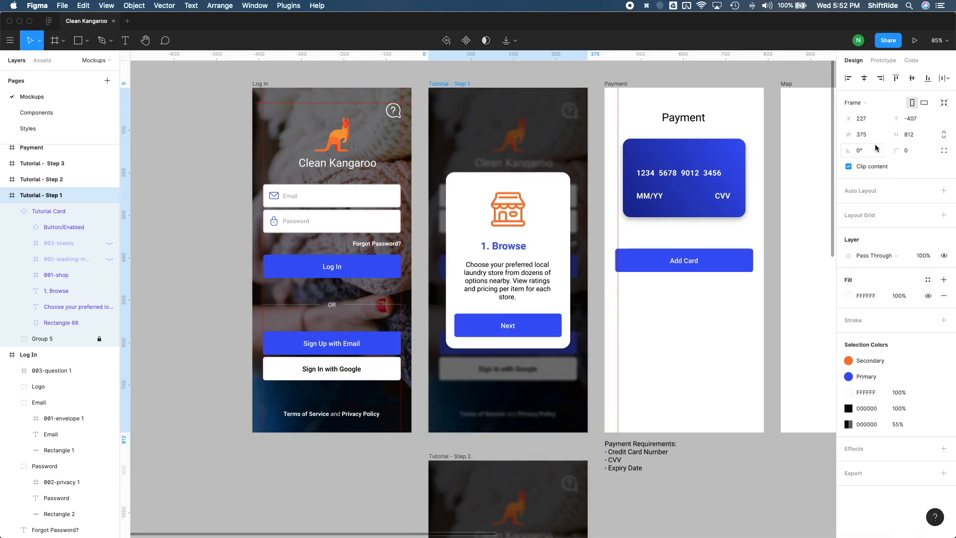
pyautogui.click(594, 234)
# - Copy the locked Group 5 background from Tutorial - Step 1 into Tutorial - Step 2 and place it directly below the Tutorial Card layer
pyautogui.scroll(1, 551, 397)
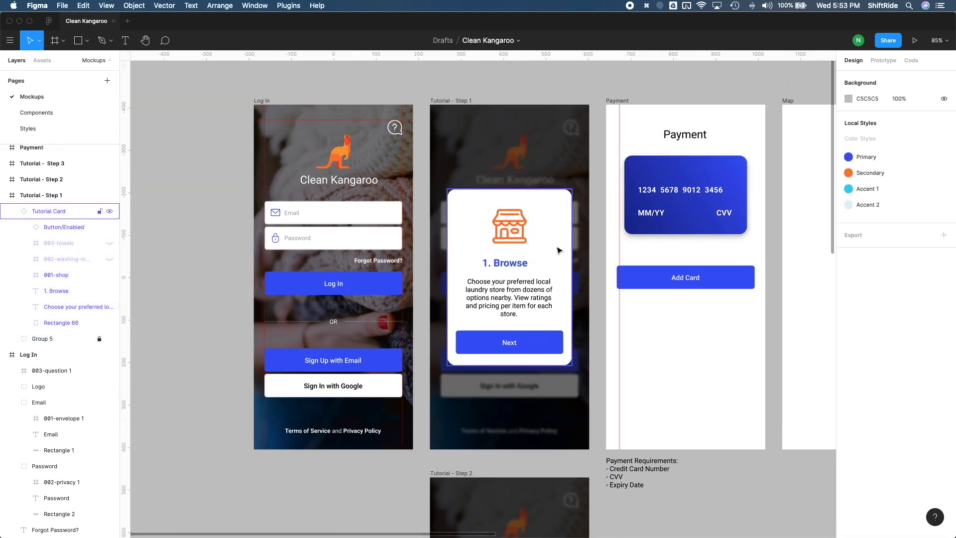
pyautogui.scroll(-5, 523, 298)
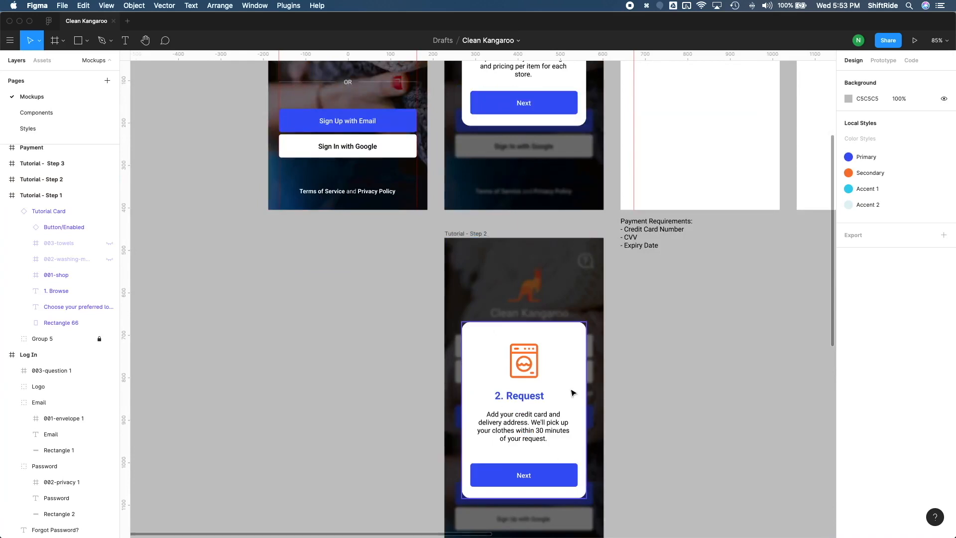
pyautogui.scroll(-5, 573, 392)
pyautogui.scroll(10, 573, 393)
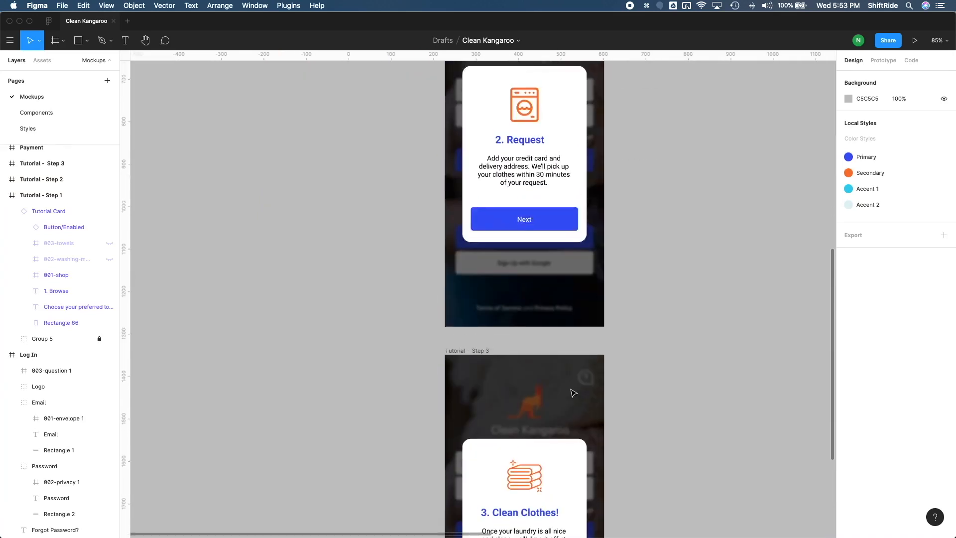
pyautogui.scroll(1, 573, 392)
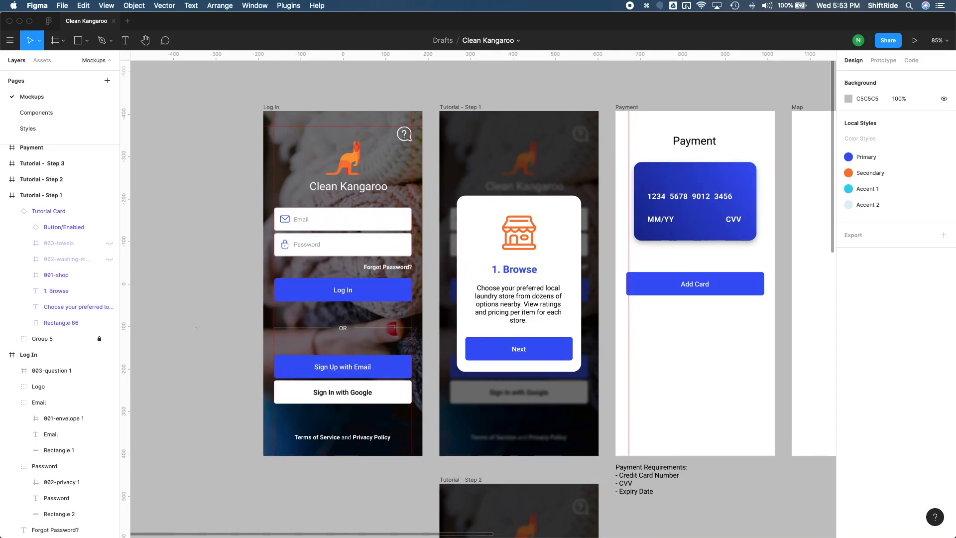
pyautogui.click(56, 340)
pyautogui.press('super+c')
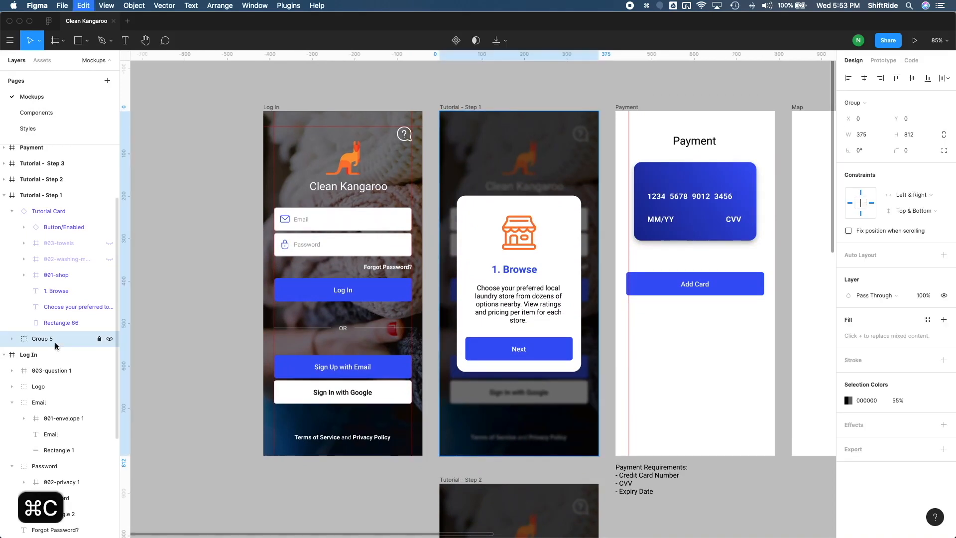
pyautogui.click(42, 180)
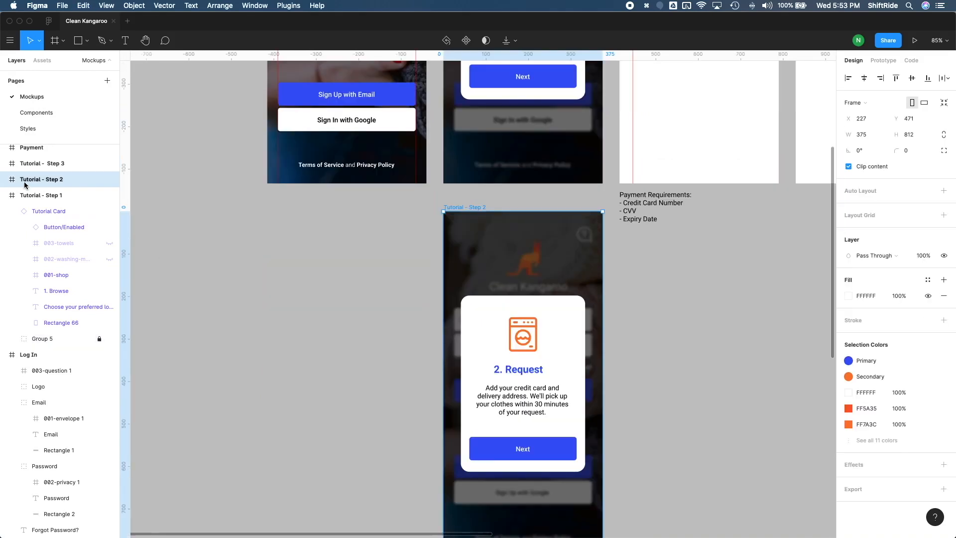
pyautogui.click(5, 180)
pyautogui.press('super+v')
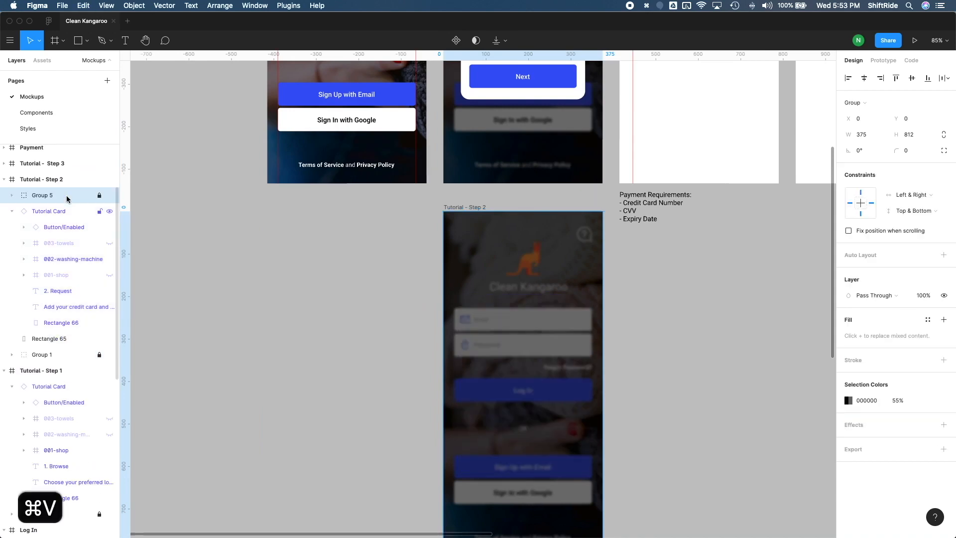
pyautogui.moveTo(55, 198); pyautogui.dragTo(22, 333)
# - Delete the old Rectangle 65 overlay and Group 1 background from Tutorial - Step 2
pyautogui.click(40, 340)
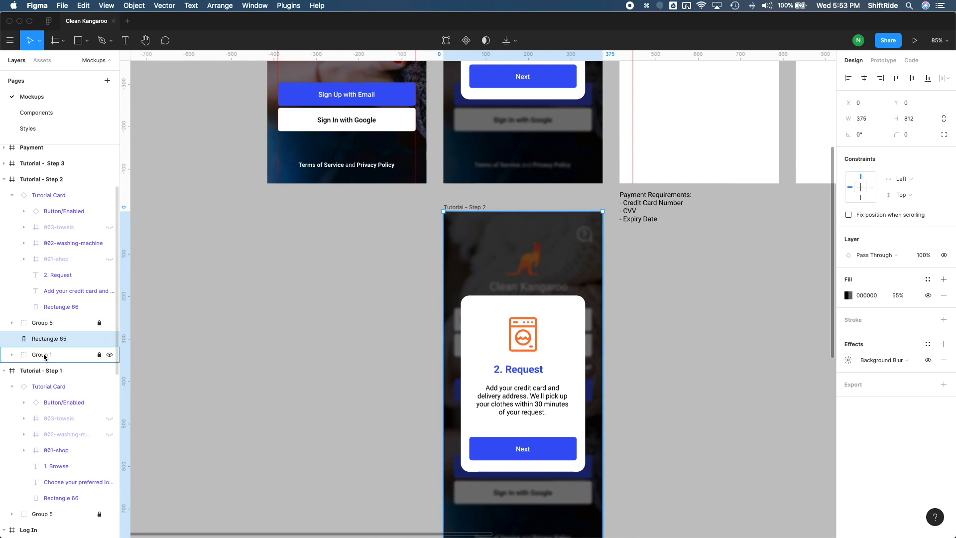
pyautogui.keyDown('shift'); pyautogui.click(43, 356); pyautogui.keyUp('shift')
pyautogui.press('BackSpace')
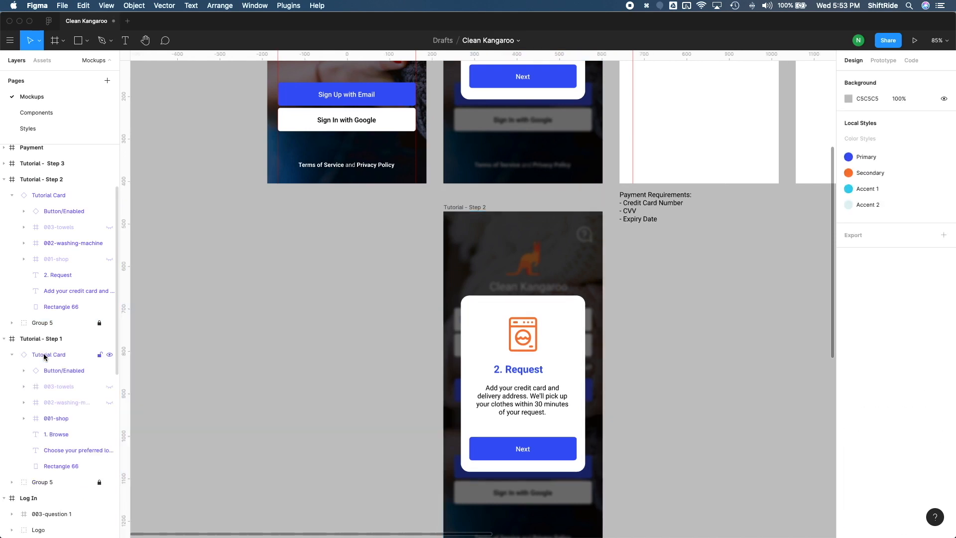
# - Copy Group 5 from Tutorial - Step 2 into Tutorial - Step 3 and place it directly below the Group 4 card layer
pyautogui.click(41, 323)
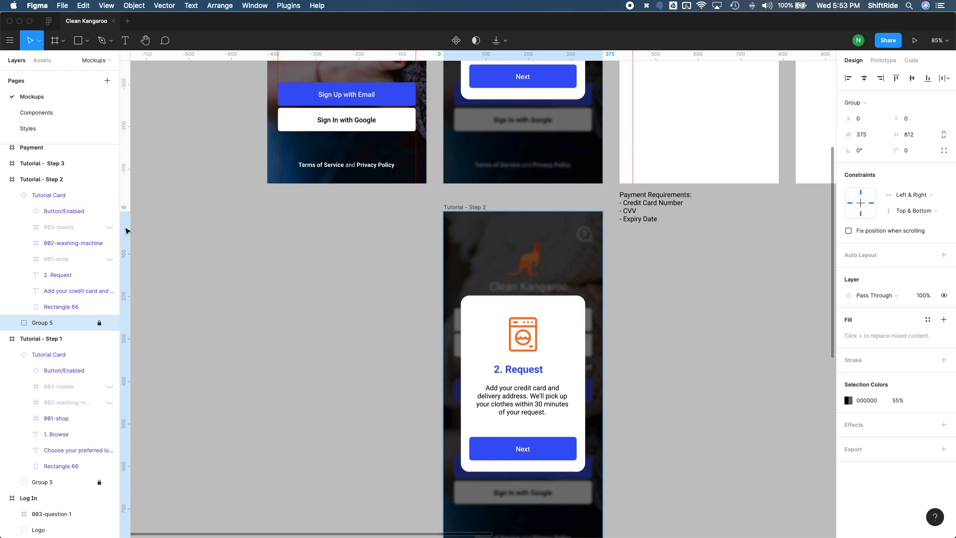
pyautogui.press('super+c')
pyautogui.scroll(-5, 421, 331)
pyautogui.scroll(-5, 421, 331)
pyautogui.click(451, 259)
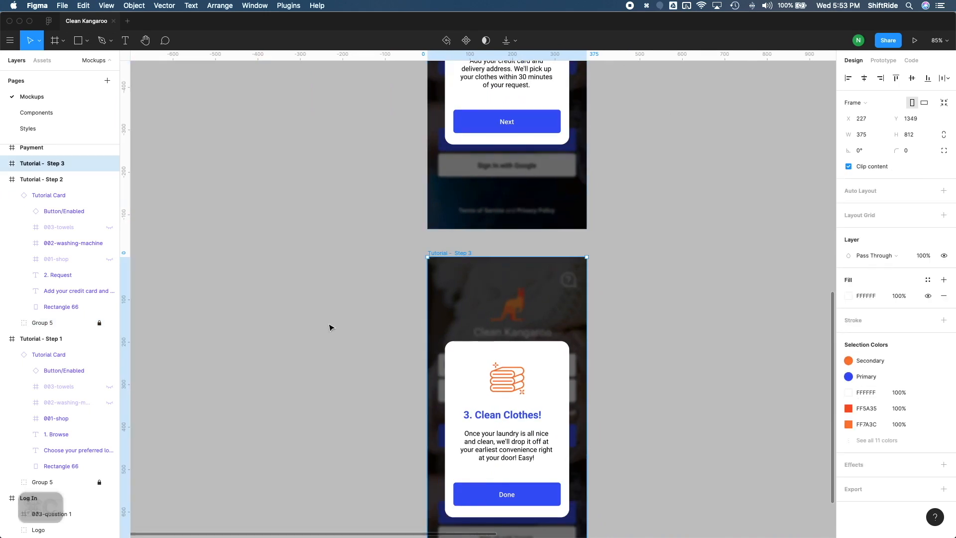
pyautogui.press('super+v')
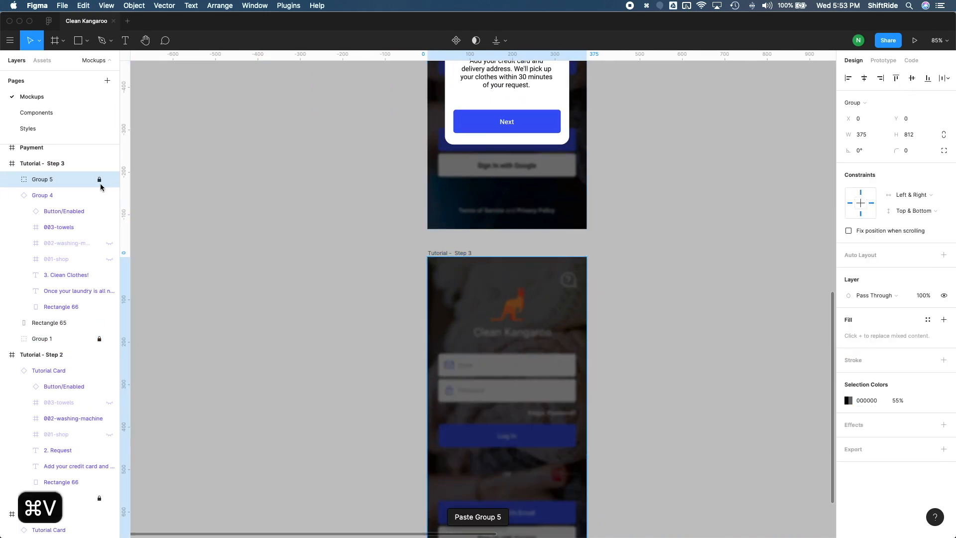
pyautogui.moveTo(25, 181); pyautogui.dragTo(25, 322)
# - Delete the old Rectangle 65 overlay and Group 1 background from Tutorial - Step 3
pyautogui.click(51, 325)
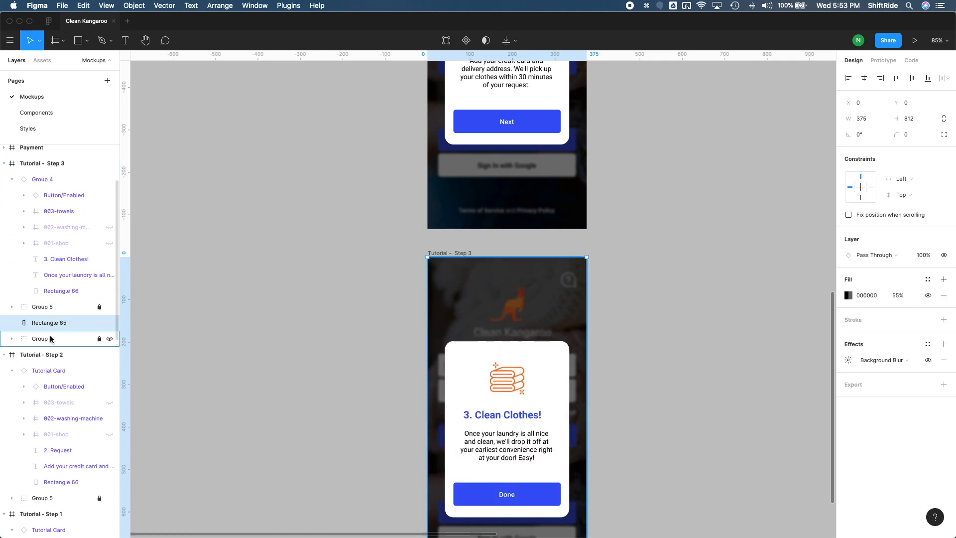
pyautogui.keyDown('shift'); pyautogui.click(50, 339); pyautogui.keyUp('shift')
pyautogui.press('Delete')
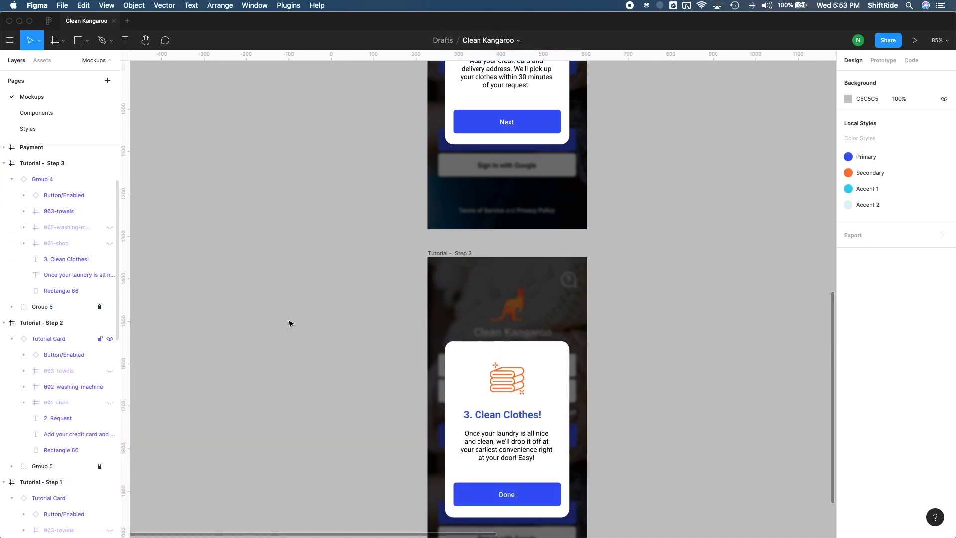
# - Set the horizontal and vertical constraints of the Clean Clothes card in Tutorial - Step 3 to Center
pyautogui.click(571, 380)
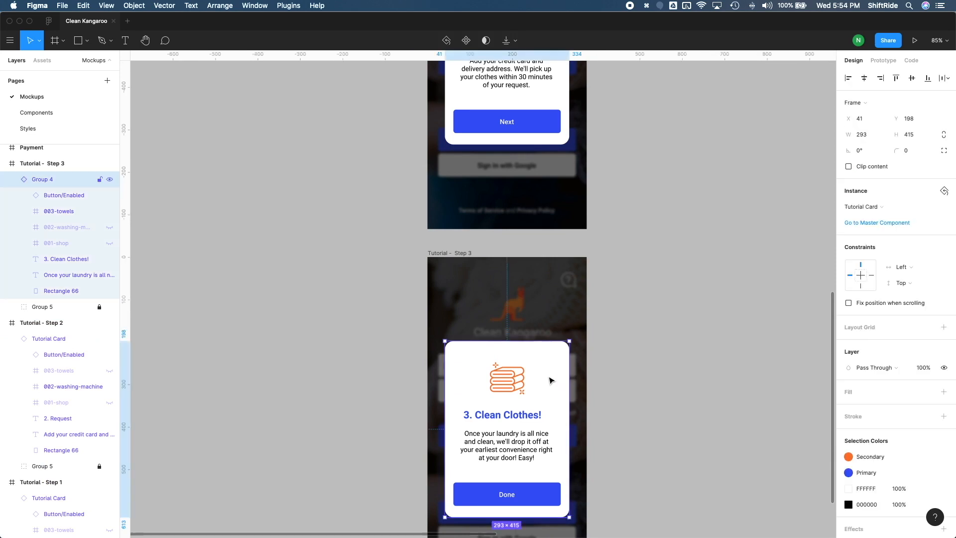
pyautogui.click(901, 267)
pyautogui.click(910, 300)
pyautogui.click(909, 283)
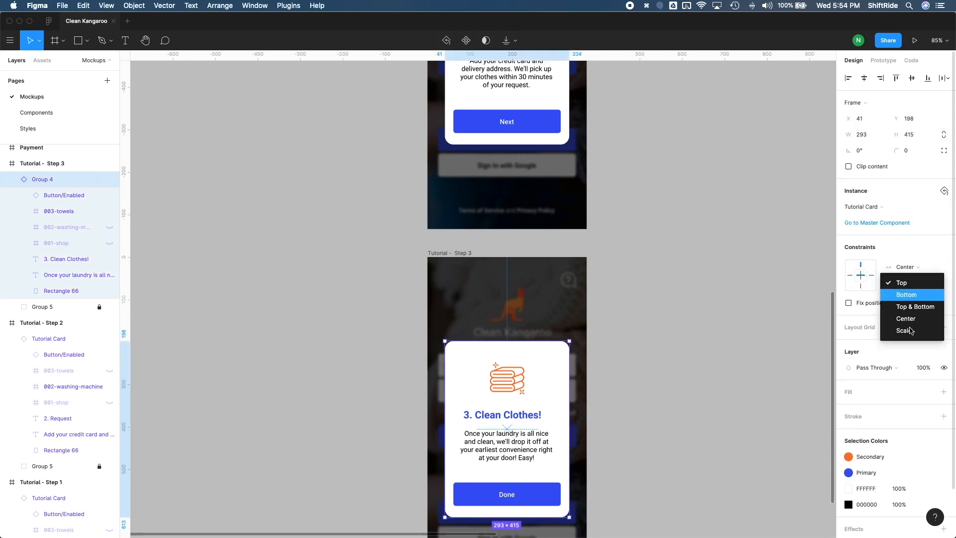
pyautogui.click(904, 318)
# - Set the horizontal and vertical constraints of the Request card in Tutorial - Step 2 to Center
pyautogui.scroll(-3, 498, 298)
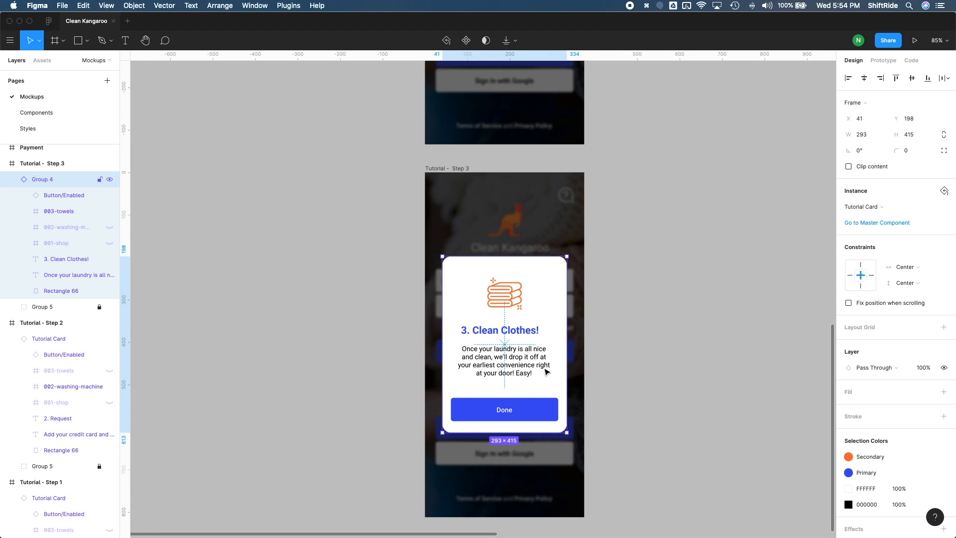
pyautogui.scroll(5, 692, 351)
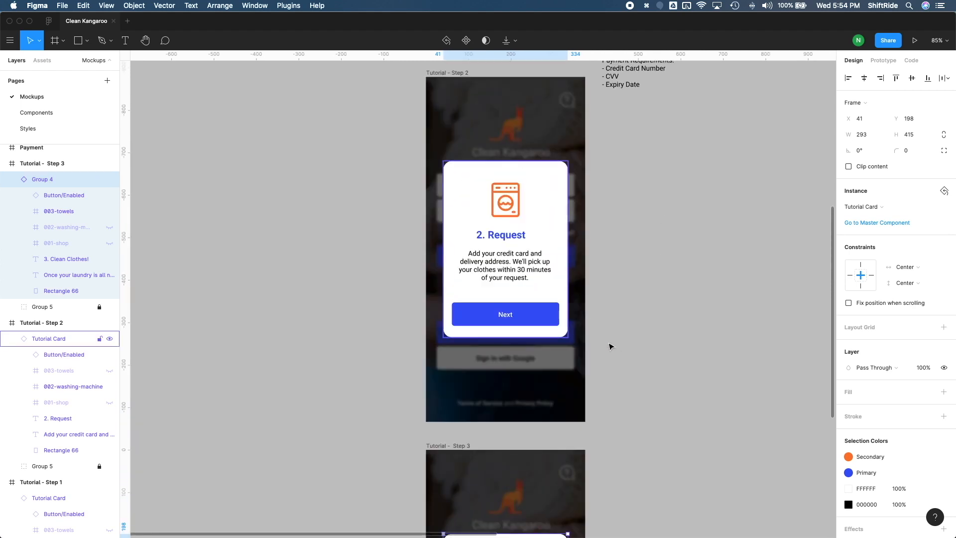
pyautogui.click(554, 326)
pyautogui.scroll(1, 687, 299)
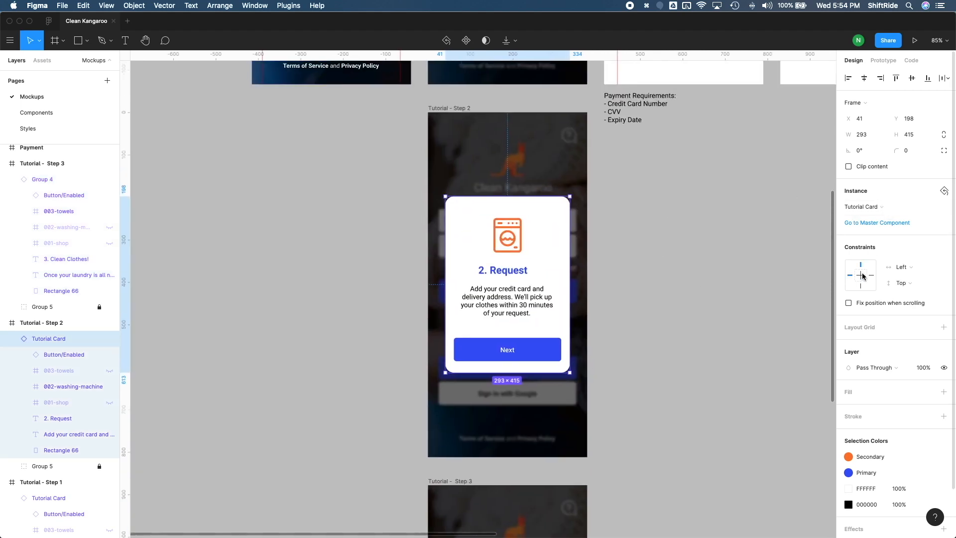
pyautogui.click(901, 266)
pyautogui.click(906, 292)
pyautogui.click(905, 288)
pyautogui.click(908, 317)
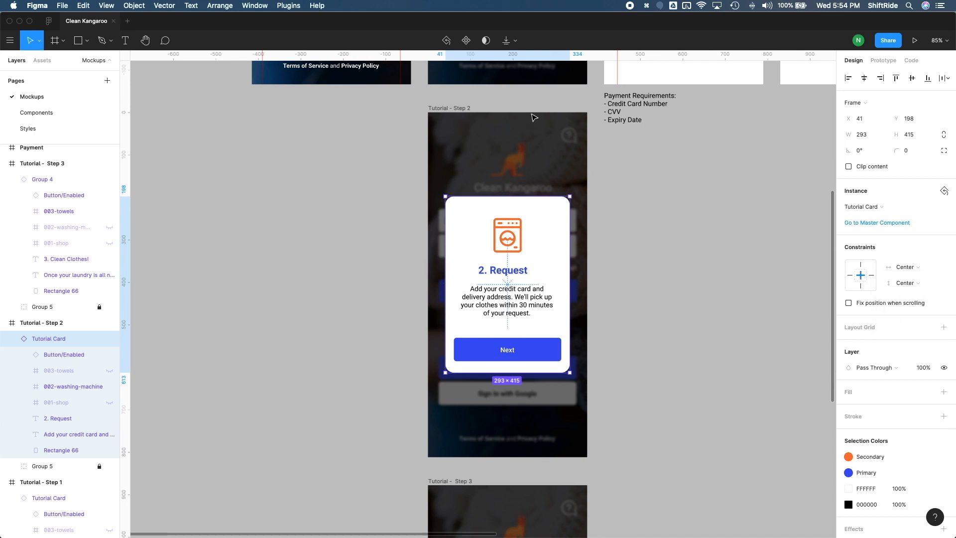
pyautogui.click(657, 198)
# - Set the horizontal constraint of the Payment title text in the Payment frame to Center
pyautogui.scroll(-5, 589, 375)
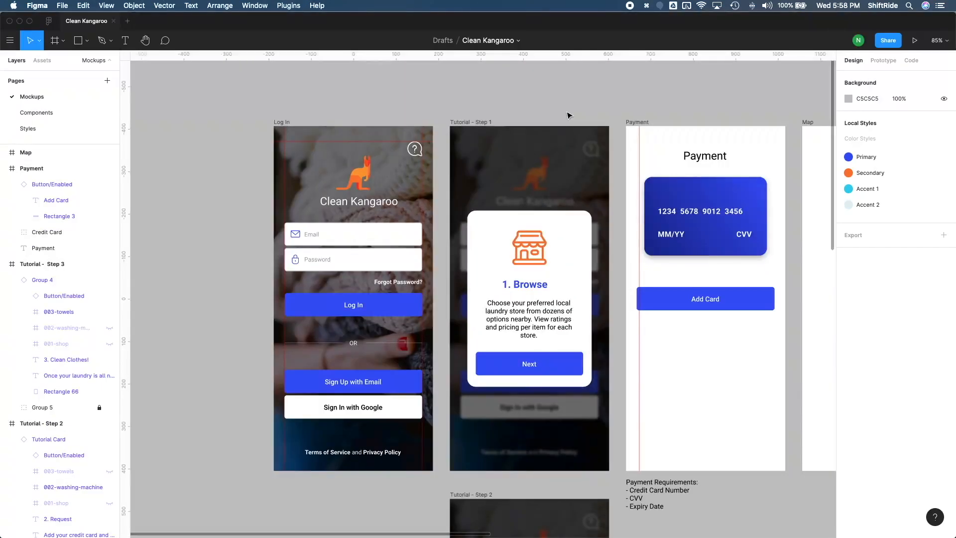
pyautogui.hscroll(4, 569, 115)
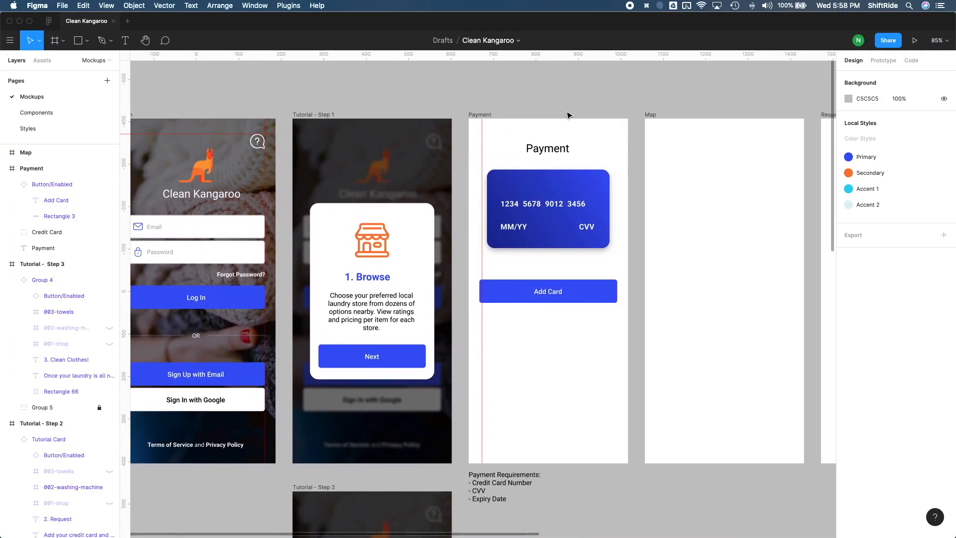
pyautogui.click(560, 150)
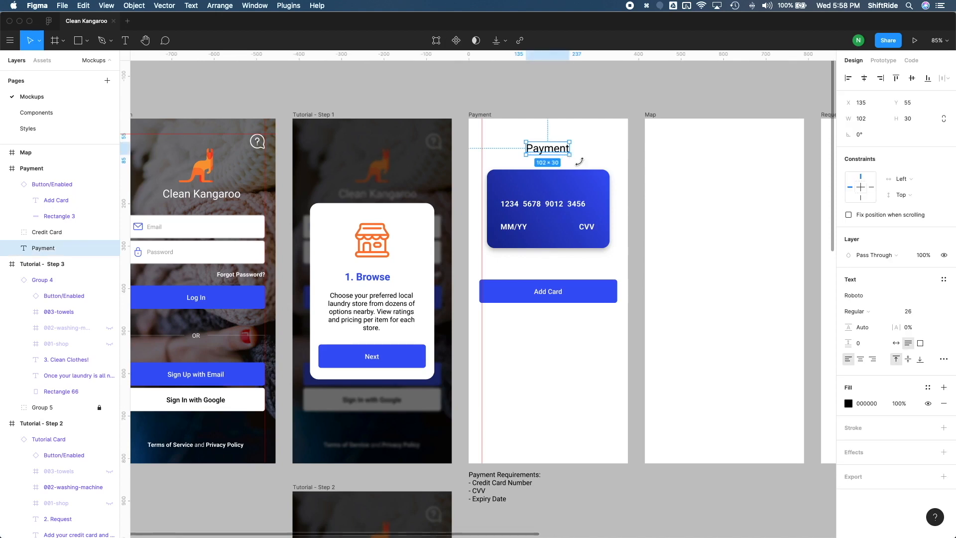
pyautogui.click(901, 179)
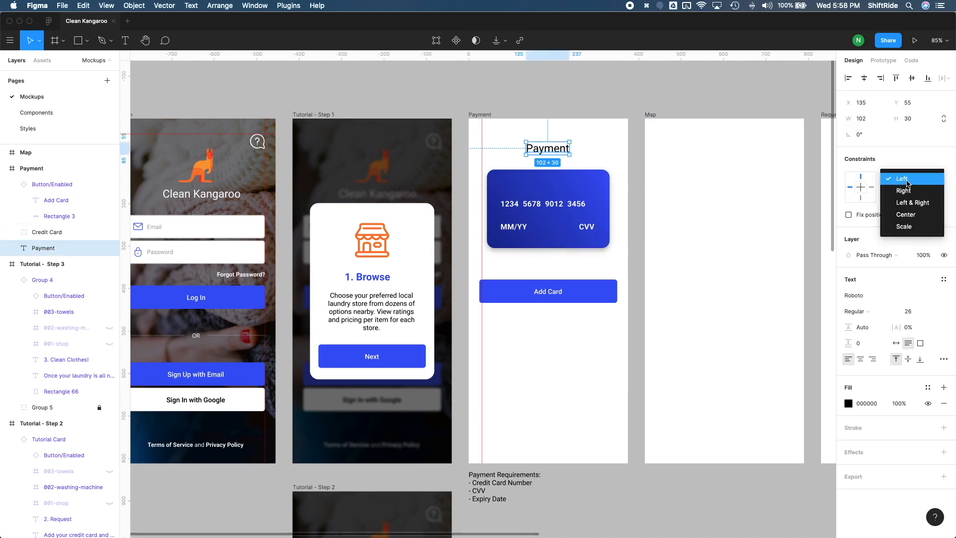
pyautogui.click(918, 214)
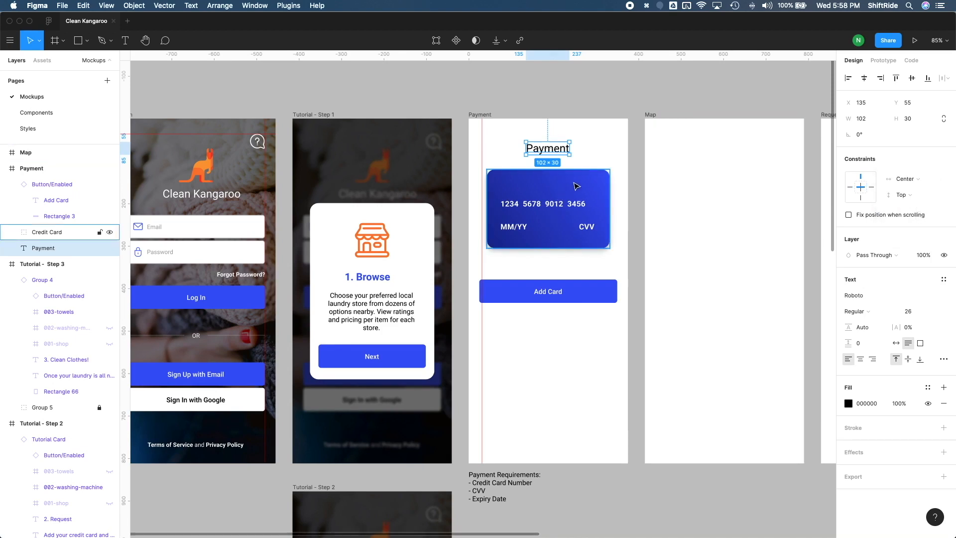
# - Set the horizontal and vertical constraints of the Credit Card group in the Payment frame to Center
pyautogui.click(576, 186)
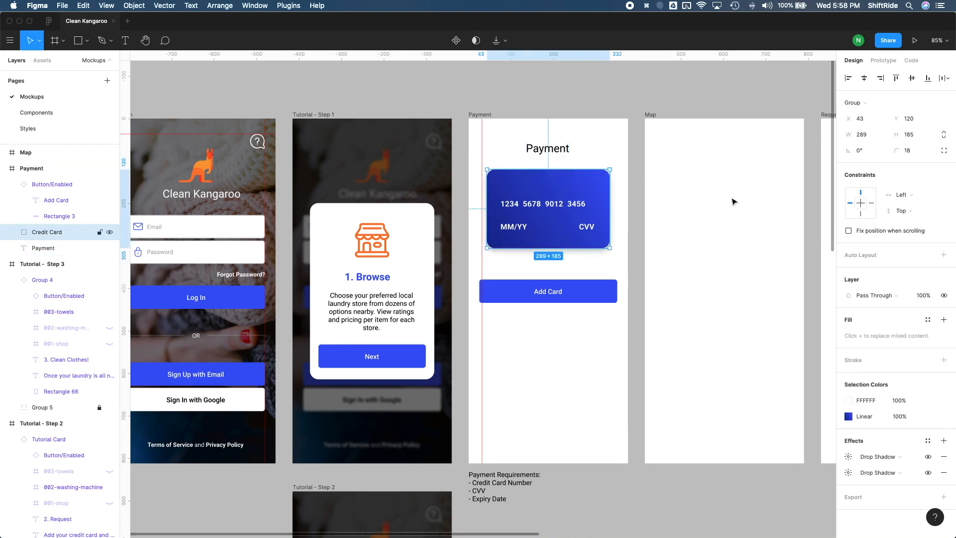
pyautogui.click(906, 202)
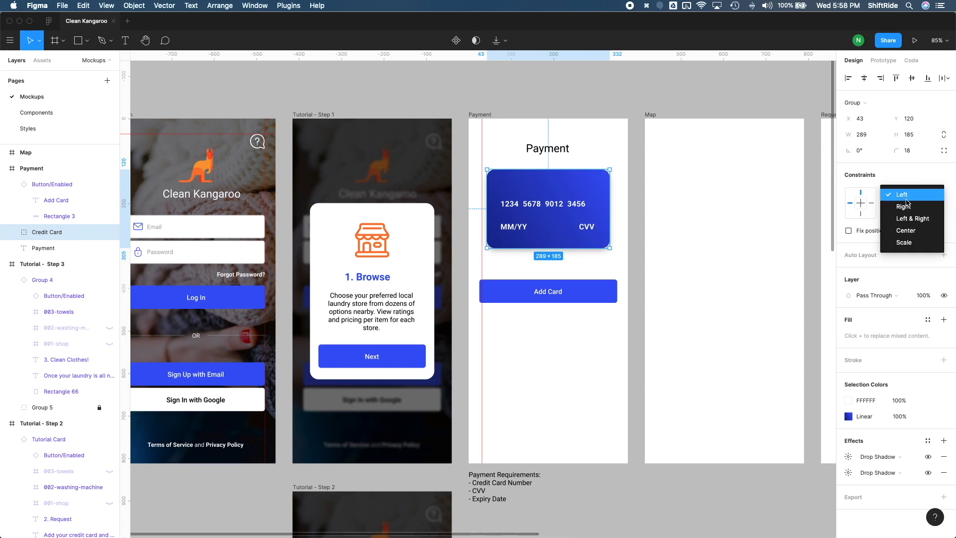
pyautogui.click(905, 230)
pyautogui.click(902, 212)
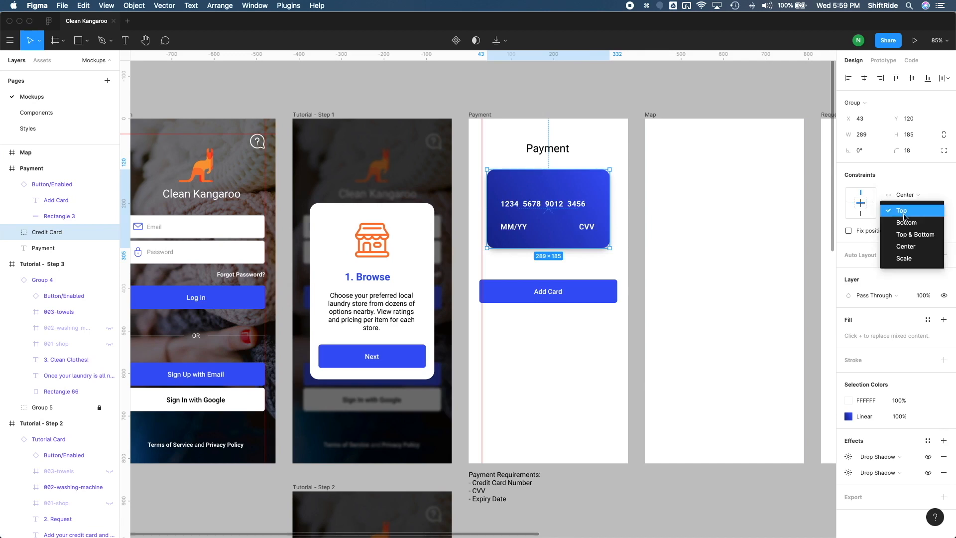
pyautogui.click(907, 246)
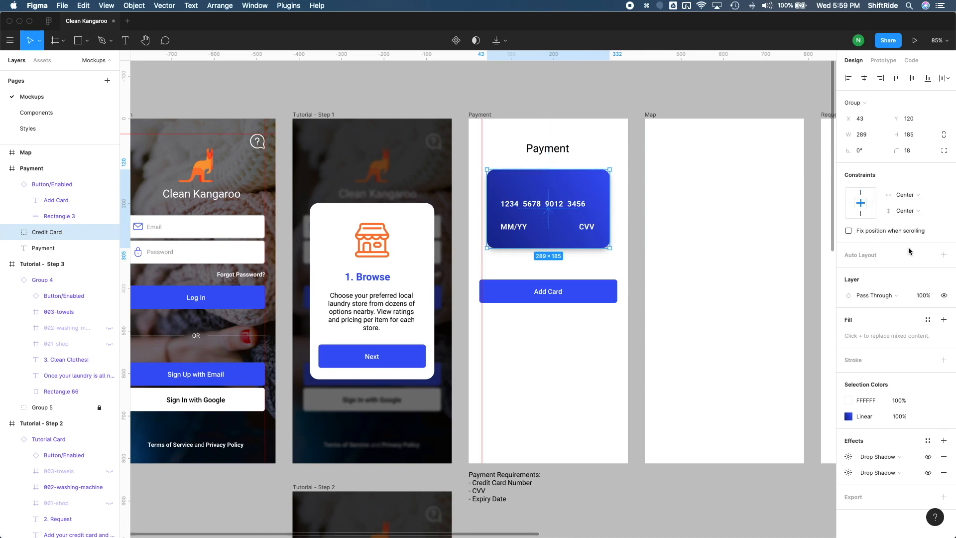
# - Constrain the Add Card button in the Payment frame to Left & Right horizontally and Center vertically
pyautogui.click(603, 292)
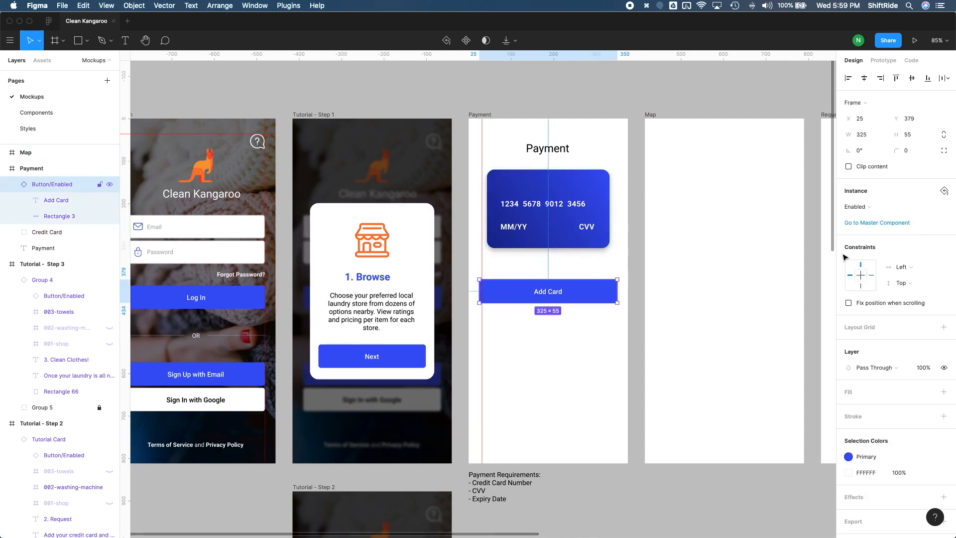
pyautogui.click(901, 267)
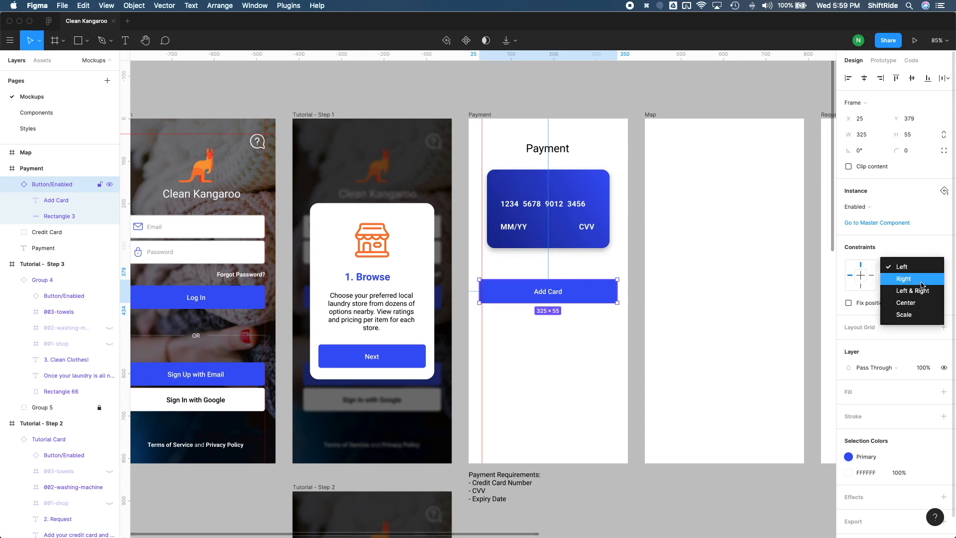
pyautogui.click(924, 291)
pyautogui.click(904, 282)
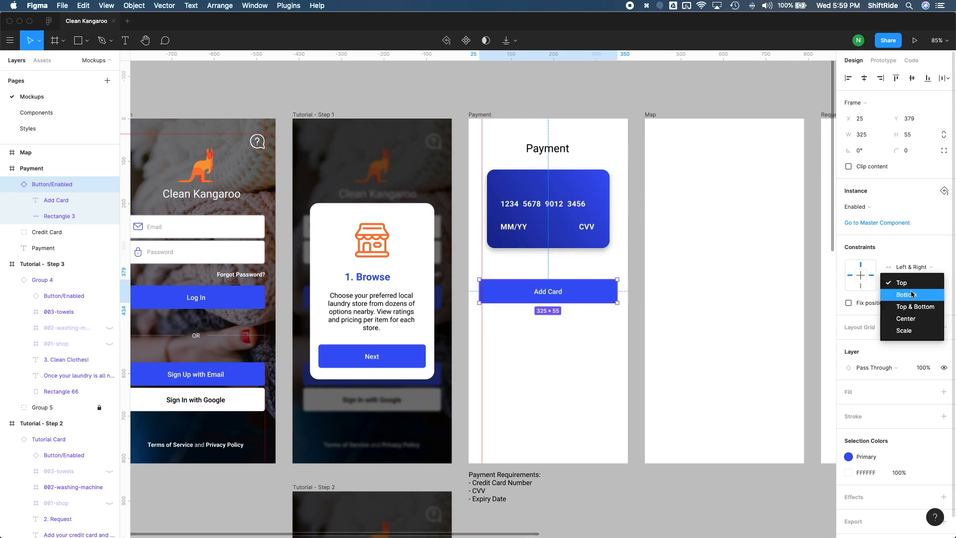
pyautogui.click(914, 320)
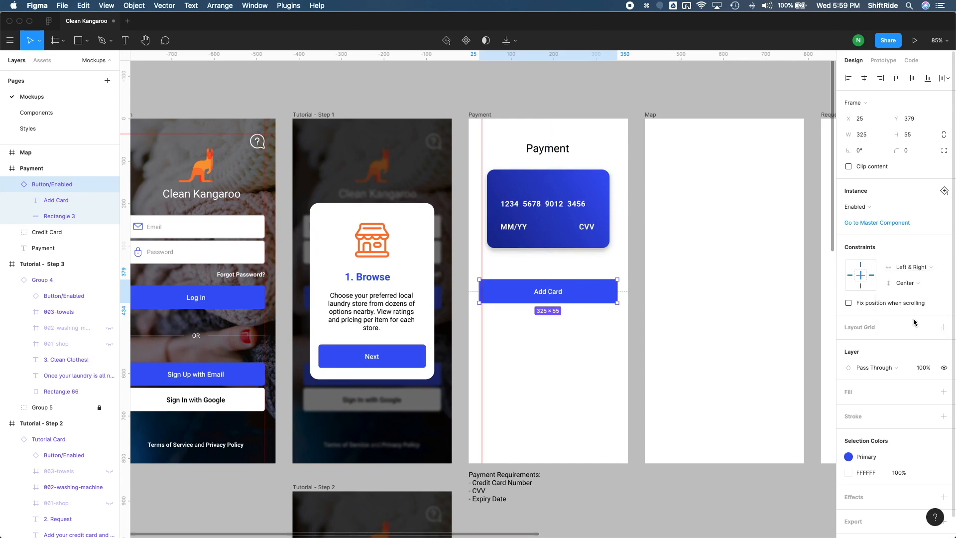
# - Test the Payment frame's constraints by resizing it to the iPhone 11 Pro Max preset and back to iPhone 11 Pro / X
pyautogui.click(484, 115)
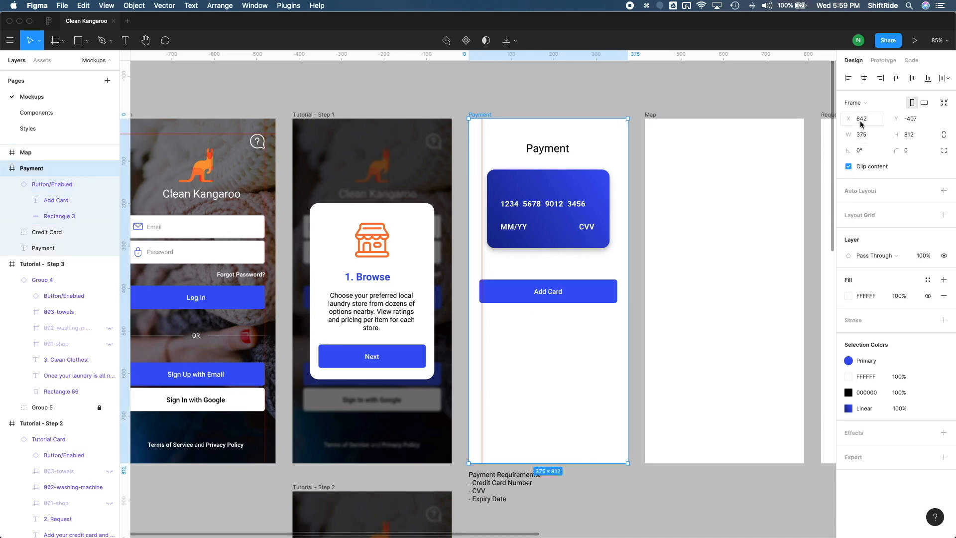
pyautogui.click(860, 103)
pyautogui.click(883, 135)
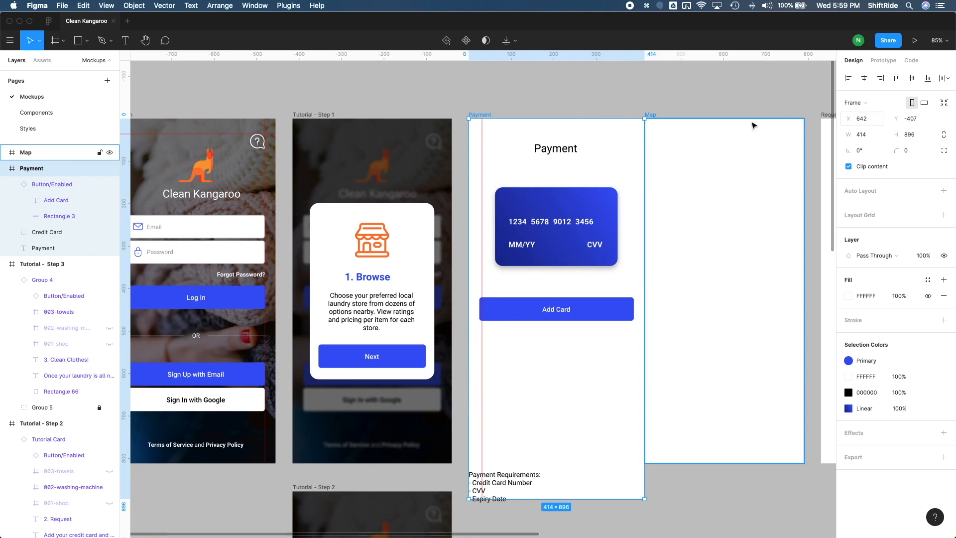
pyautogui.click(856, 108)
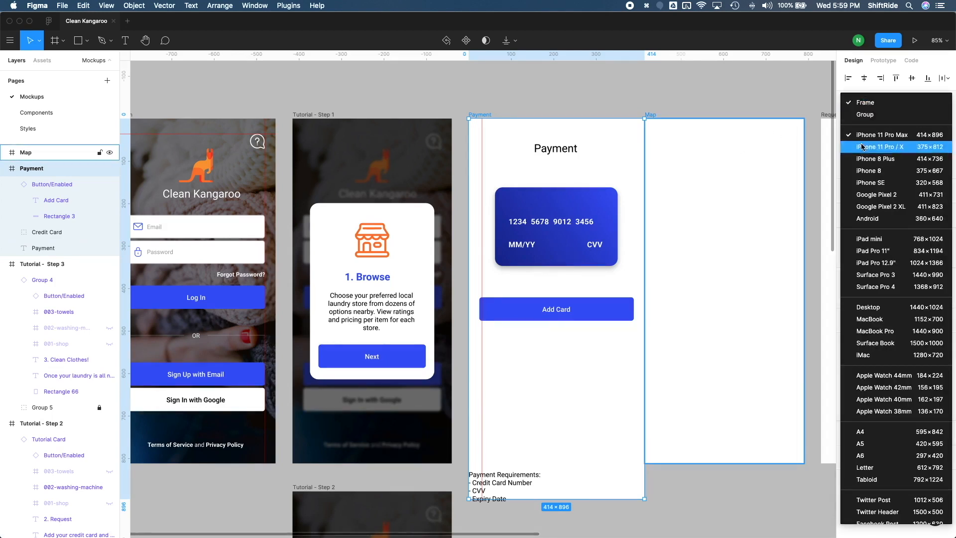
pyautogui.click(883, 147)
pyautogui.click(545, 93)
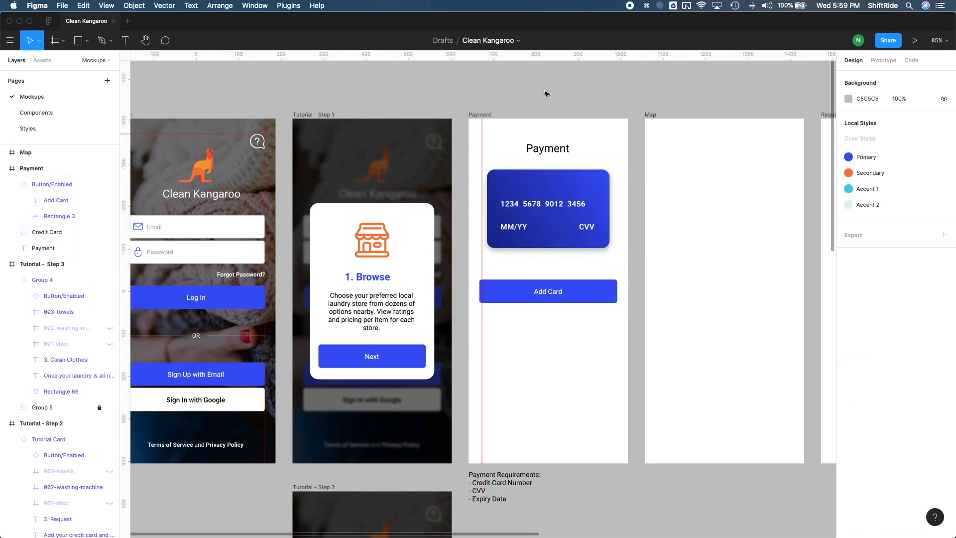